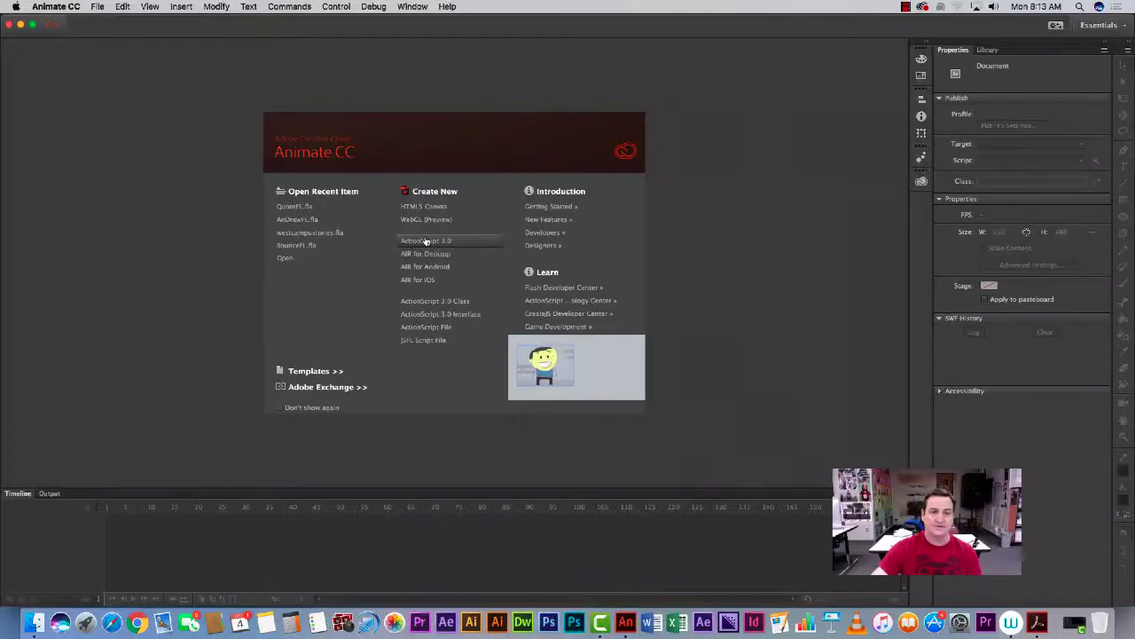
Create an ActionScript 3.0 document and draw a black rectangle about 169 × 77 px at the stage's lower edge near the centre.
left_click(426, 241)
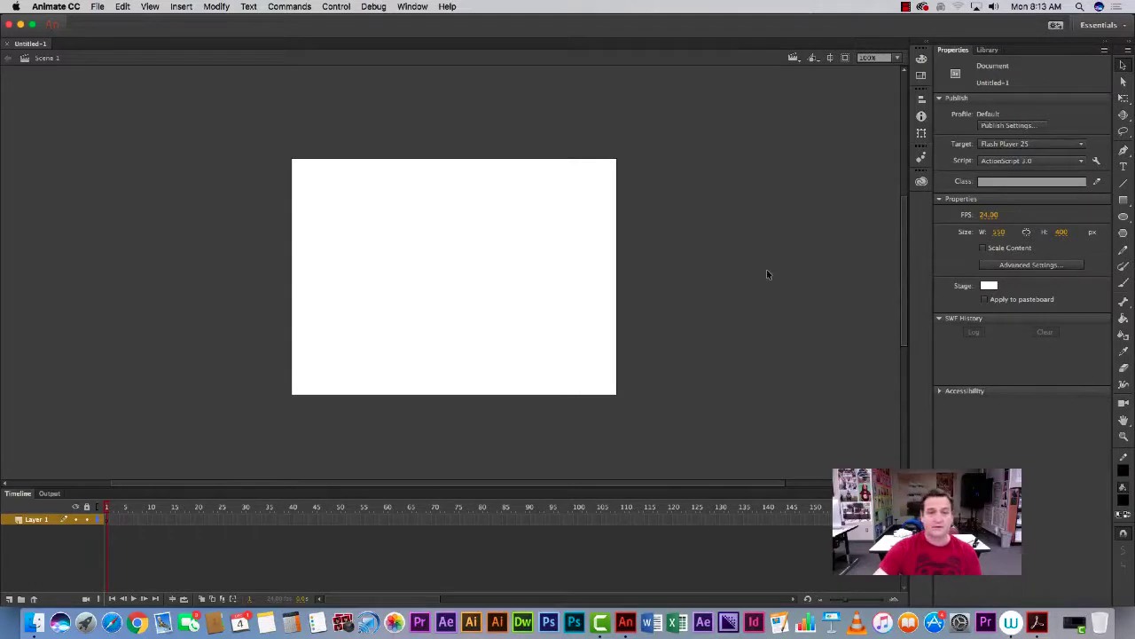
left_click(1124, 201)
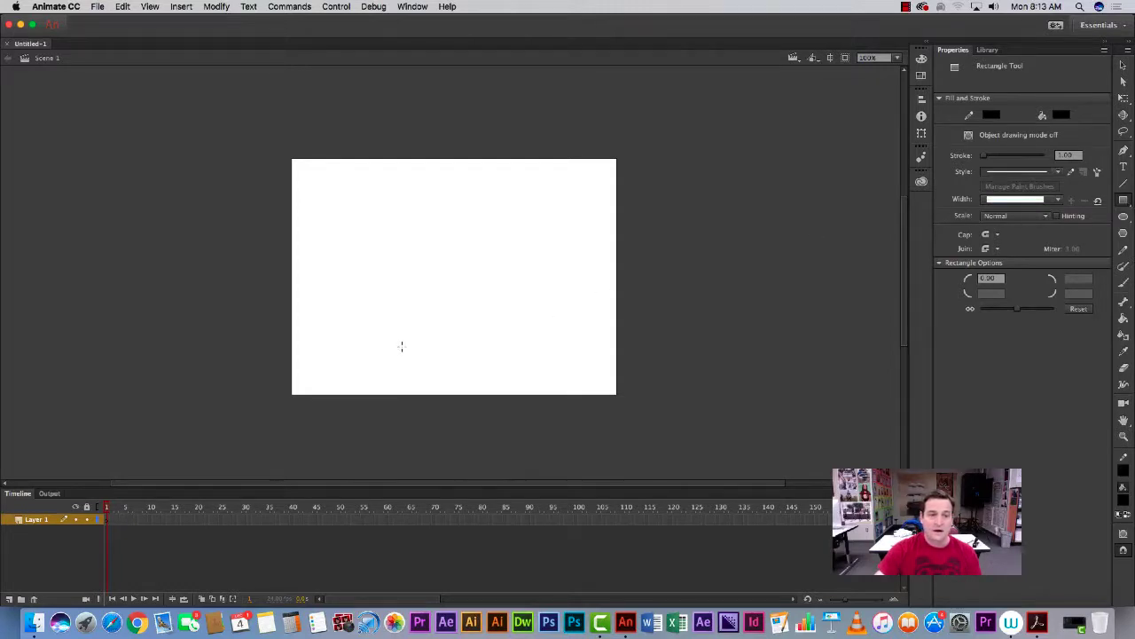
left_click_drag(406, 348, 508, 398)
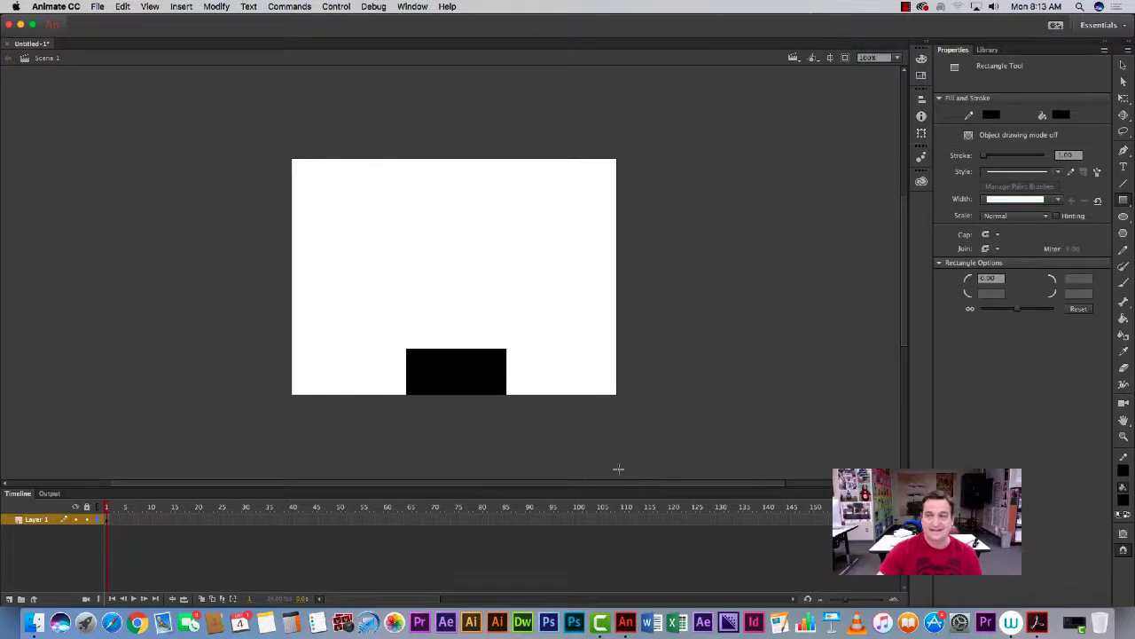
left_click(1123, 66)
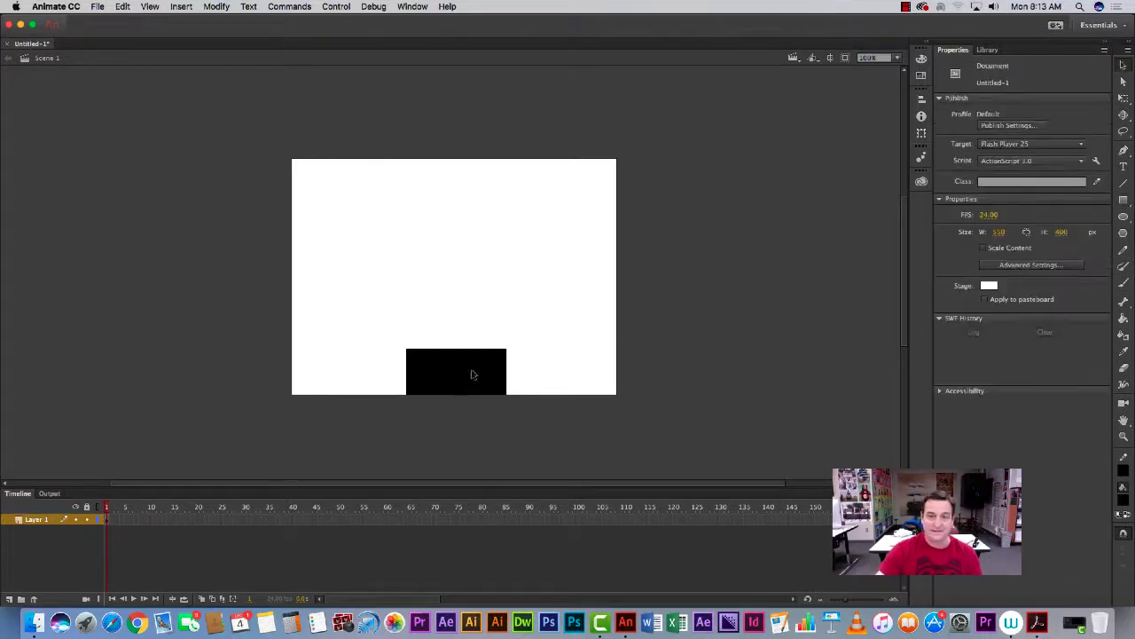
Set the Rectangle tool's stroke colour to none.
left_click(1124, 200)
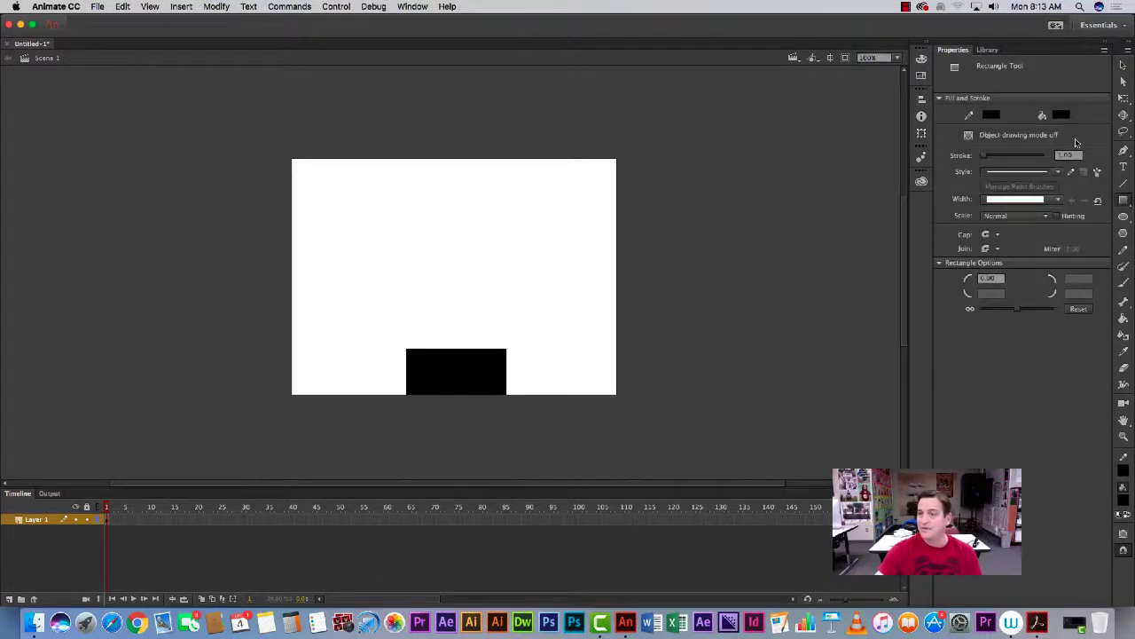
left_click(992, 115)
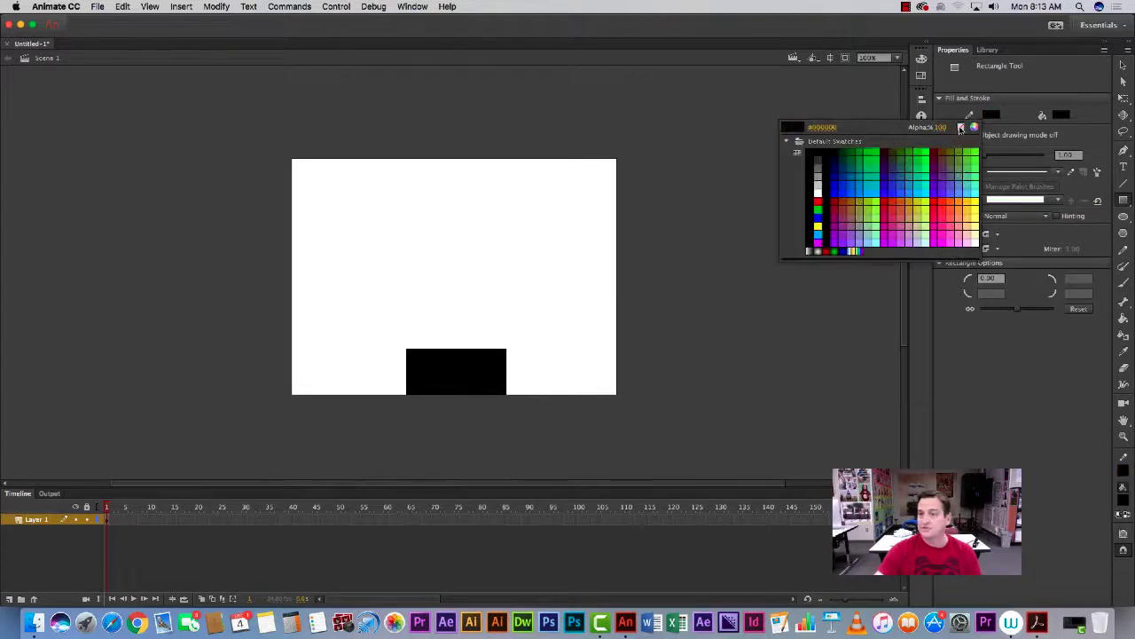
left_click(963, 129)
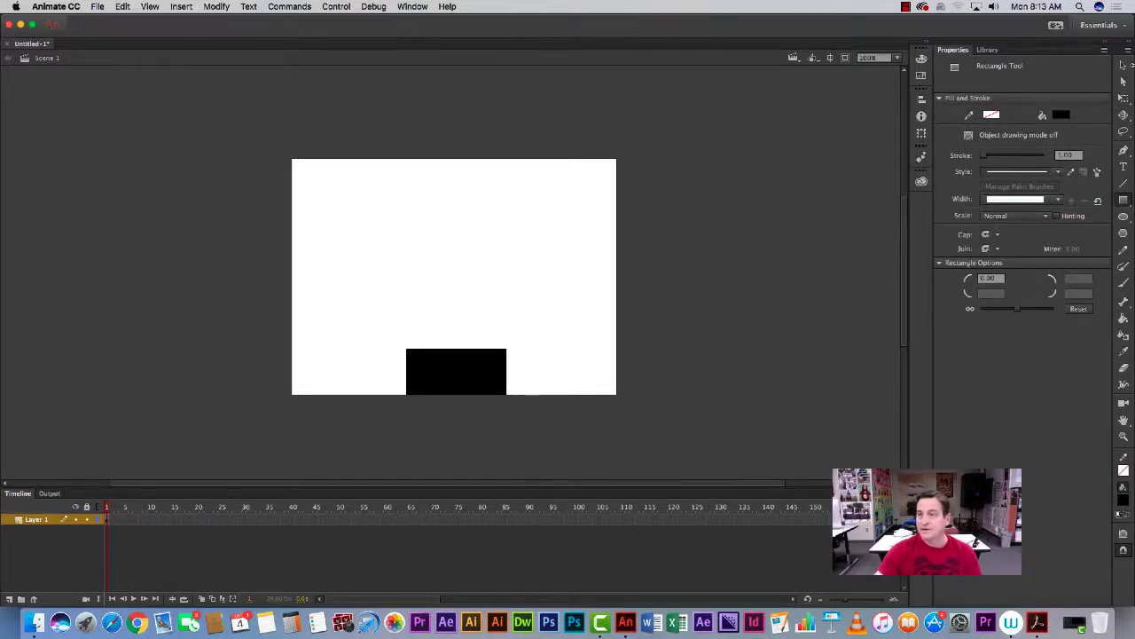
Convert the whole black rectangle, including its outline, into a Movie Clip symbol named base.
key("v")
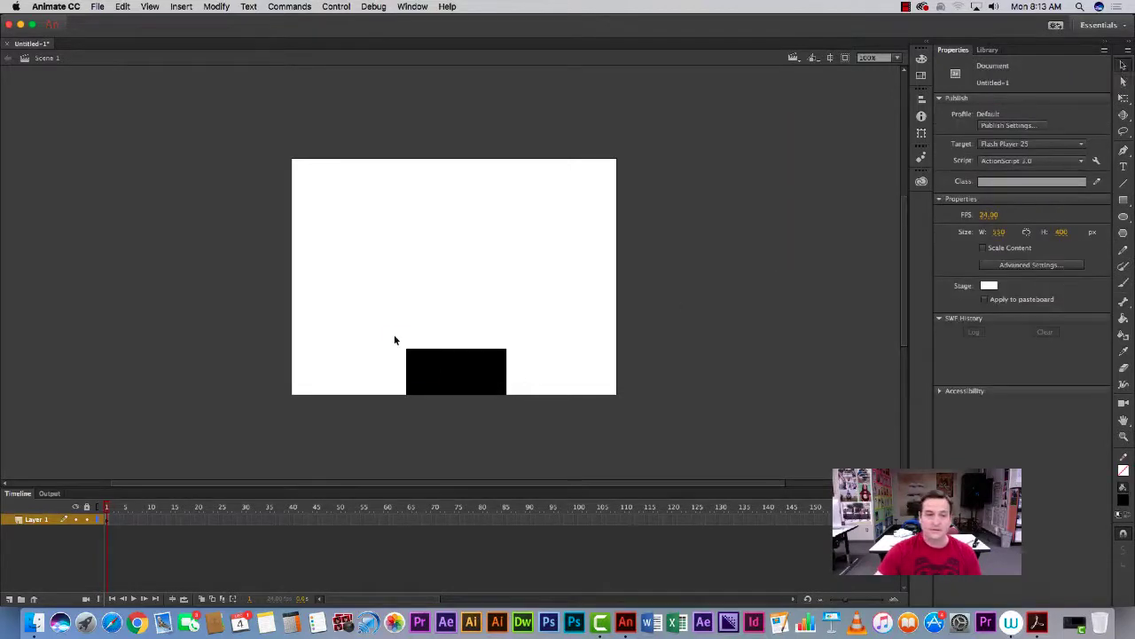
left_click_drag(395, 340, 533, 424)
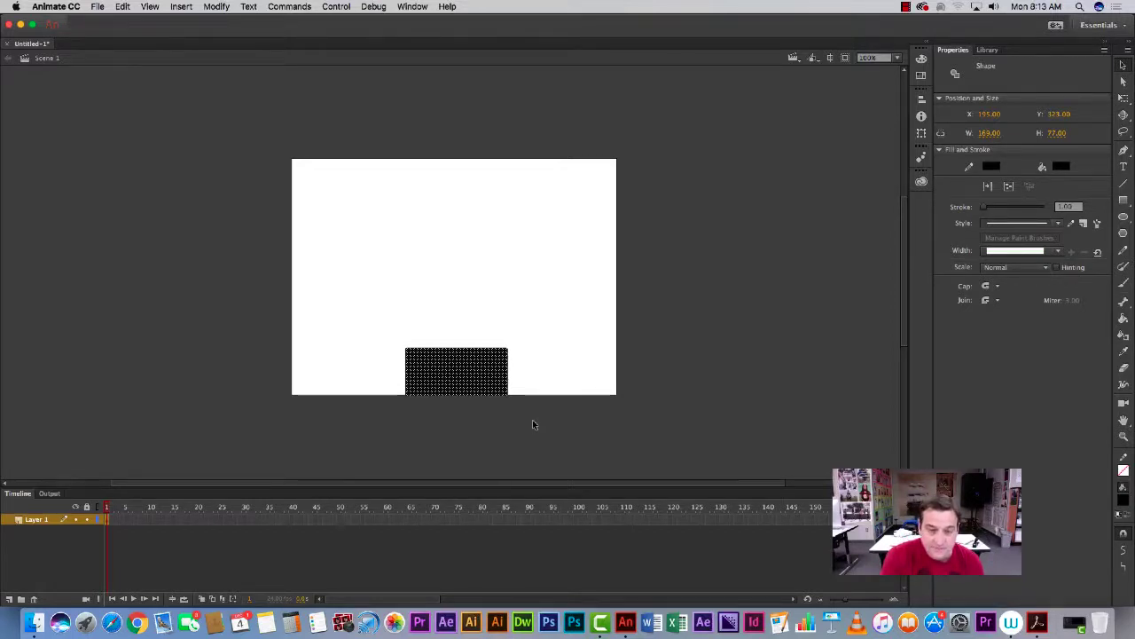
key("F8")
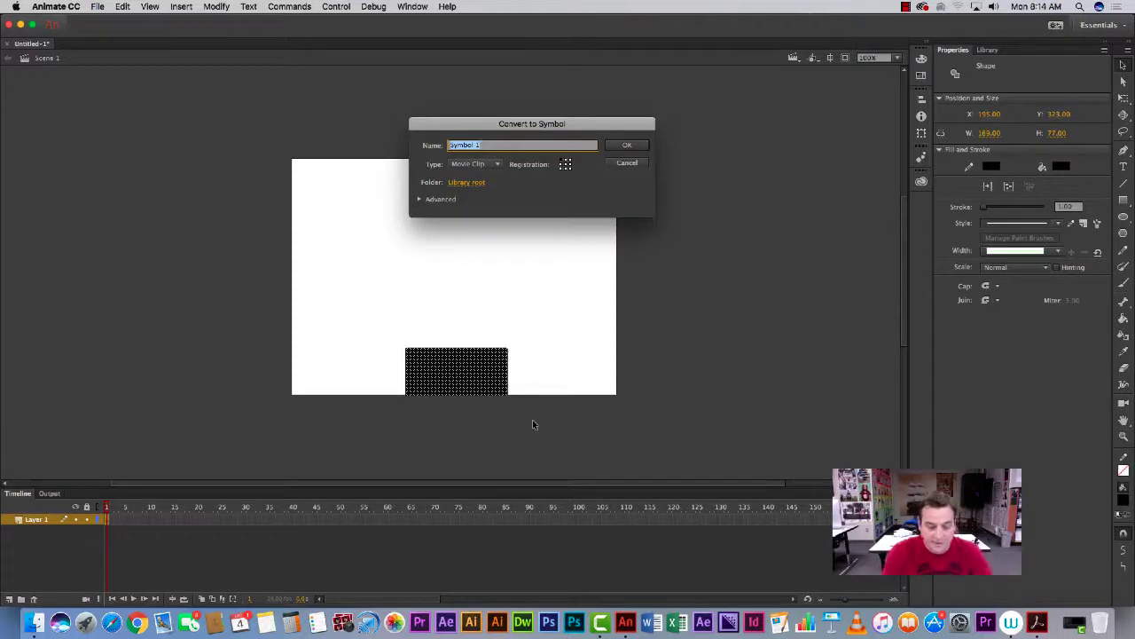
type("squa")
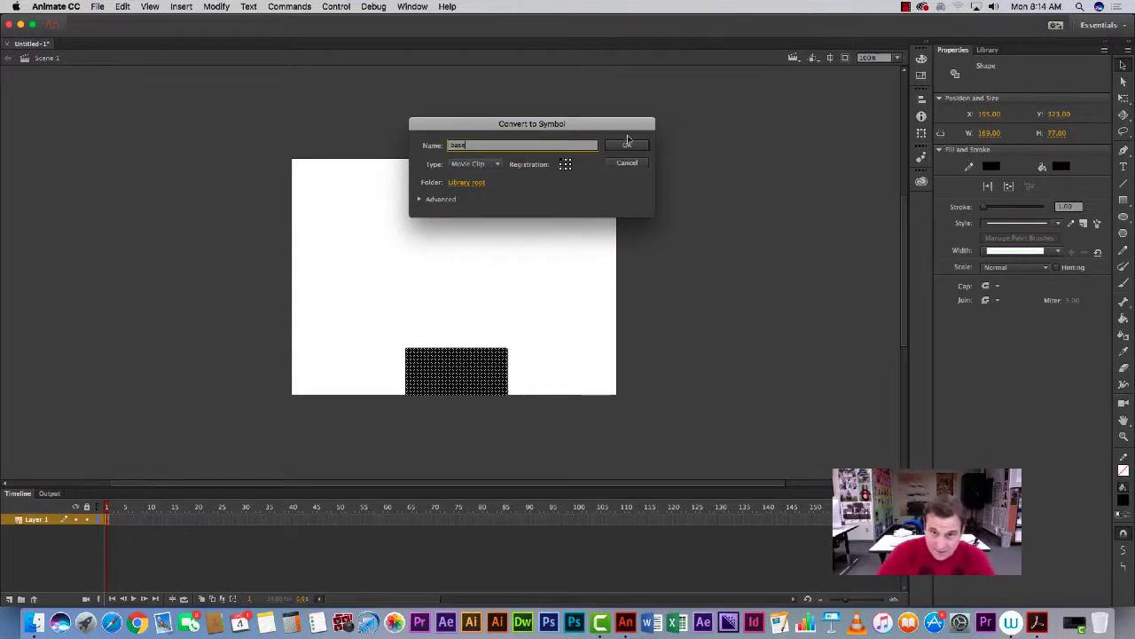
left_click(626, 145)
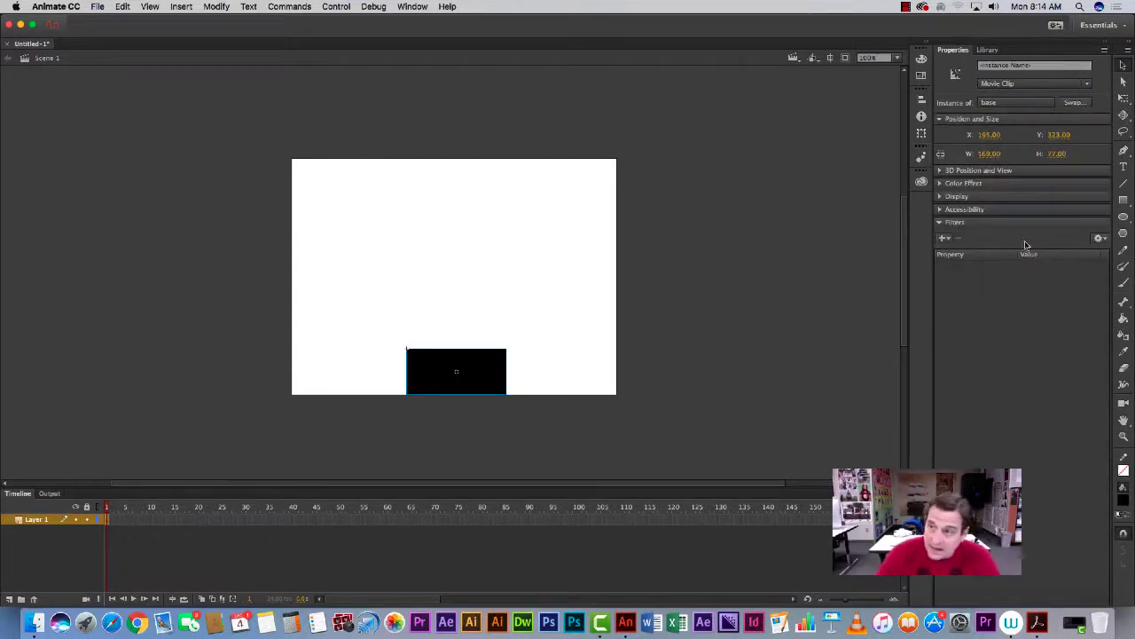
Draw a narrow upright oval about 30 × 93 px with a blue fill above the black base.
left_click(1124, 216)
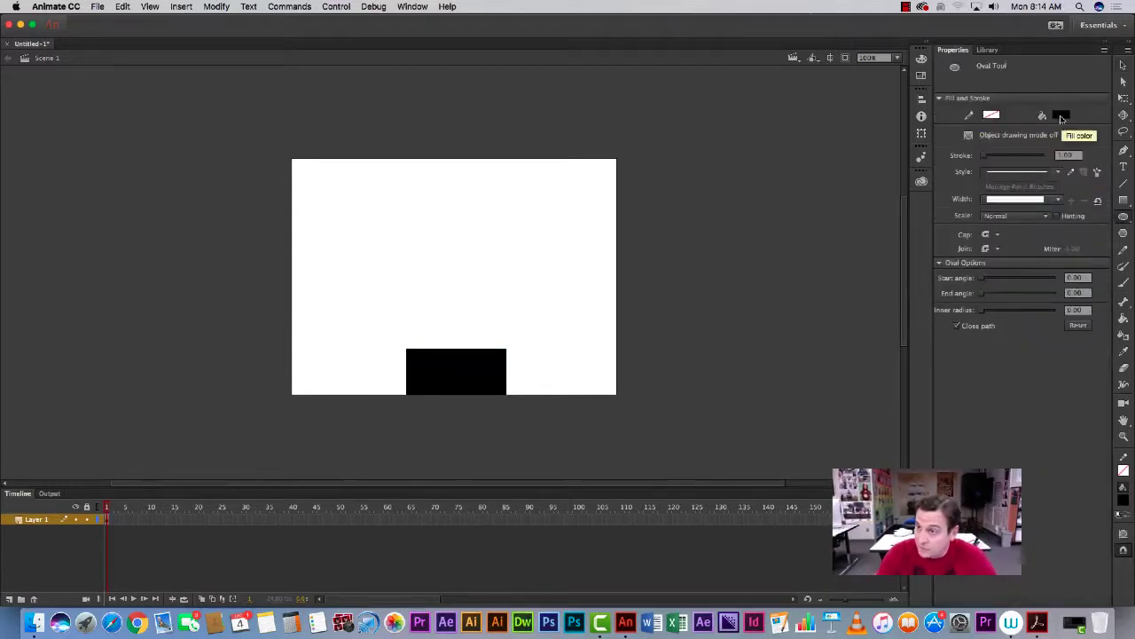
left_click(1062, 116)
left_click(906, 193)
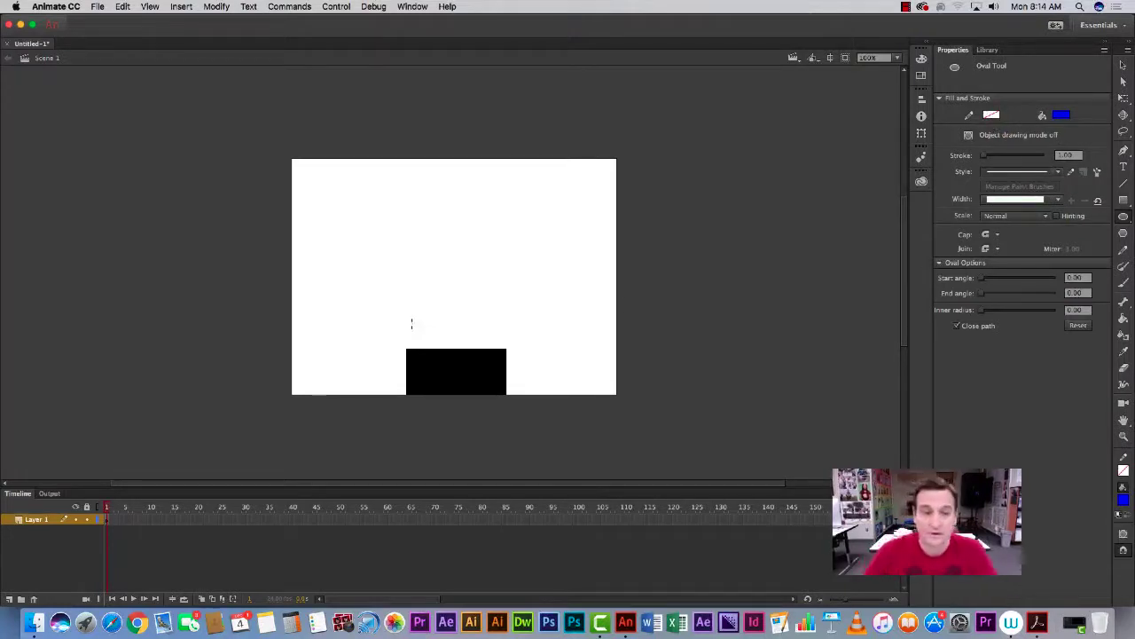
left_click_drag(434, 278, 452, 332)
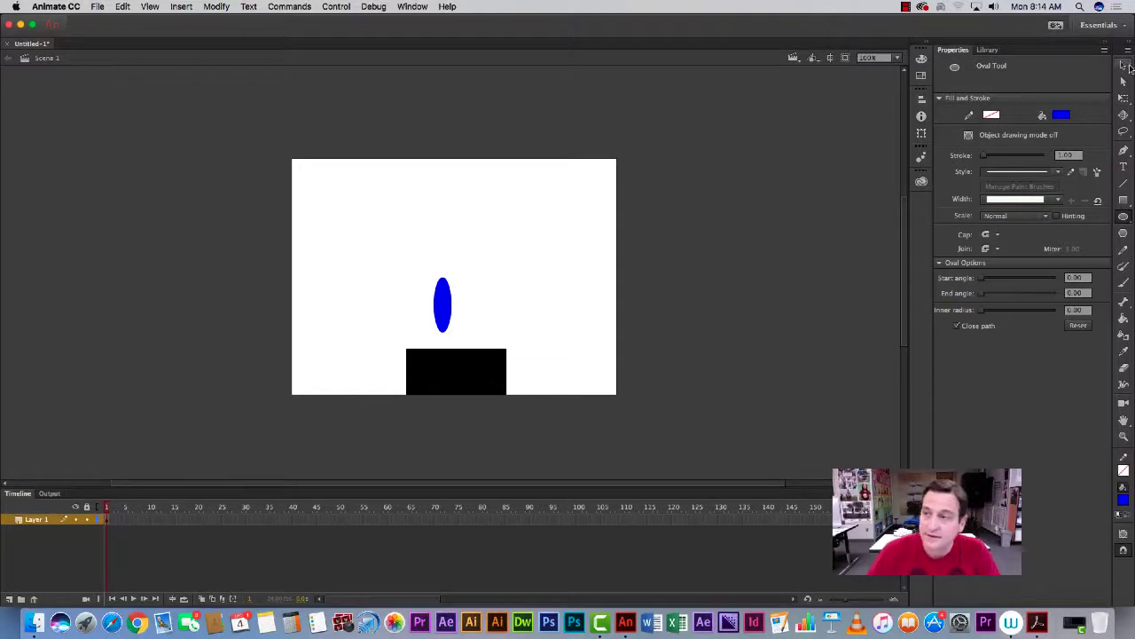
Convert the blue oval into a Movie Clip symbol named arm.
left_click(1123, 66)
left_click_drag(408, 257, 467, 337)
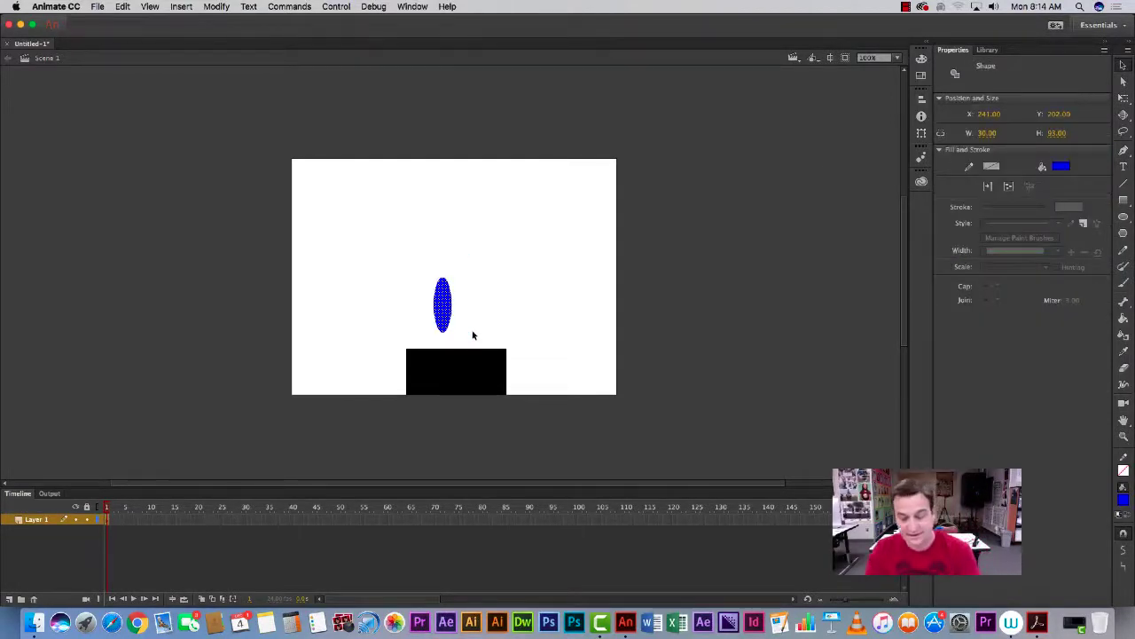
key("F8")
type("arm")
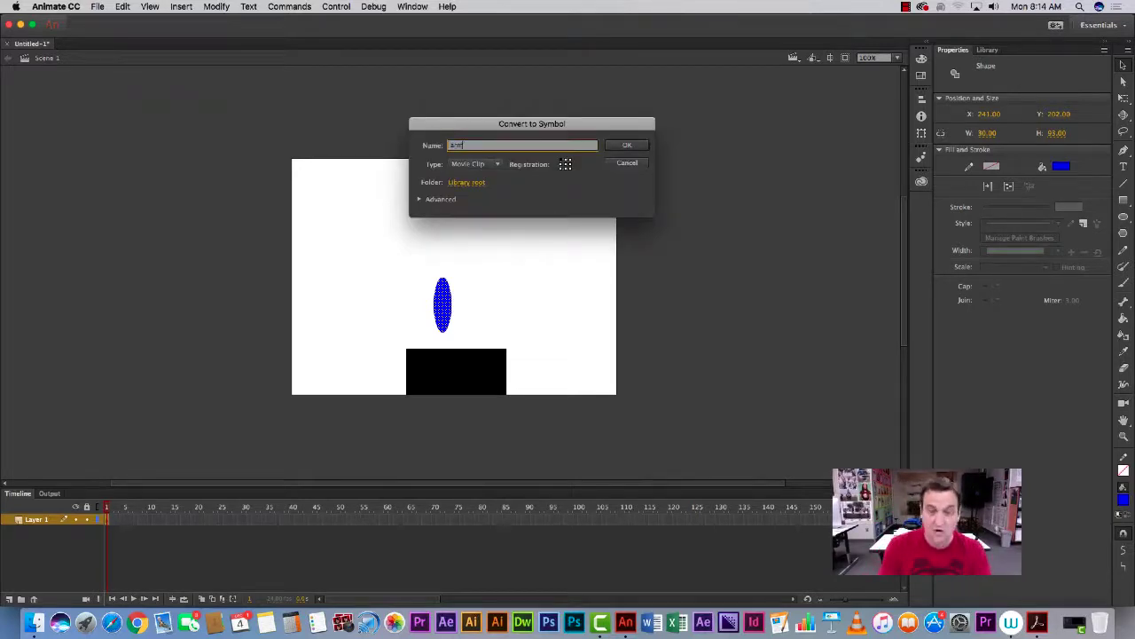
left_click(629, 146)
Place the arm just above the left part of the base and stack two copies of it straight above.
mouse_move(446, 299)
left_mouse_down()
mouse_move(428, 306)
mouse_move(440, 319)
left_mouse_up()
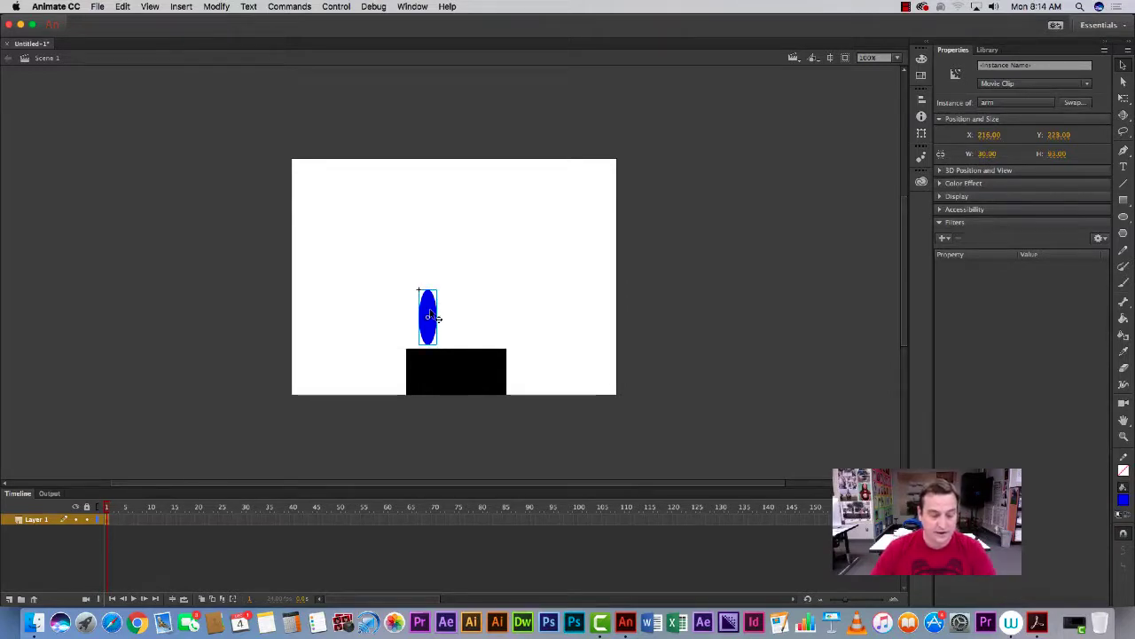
left_click_drag(430, 315, 431, 197)
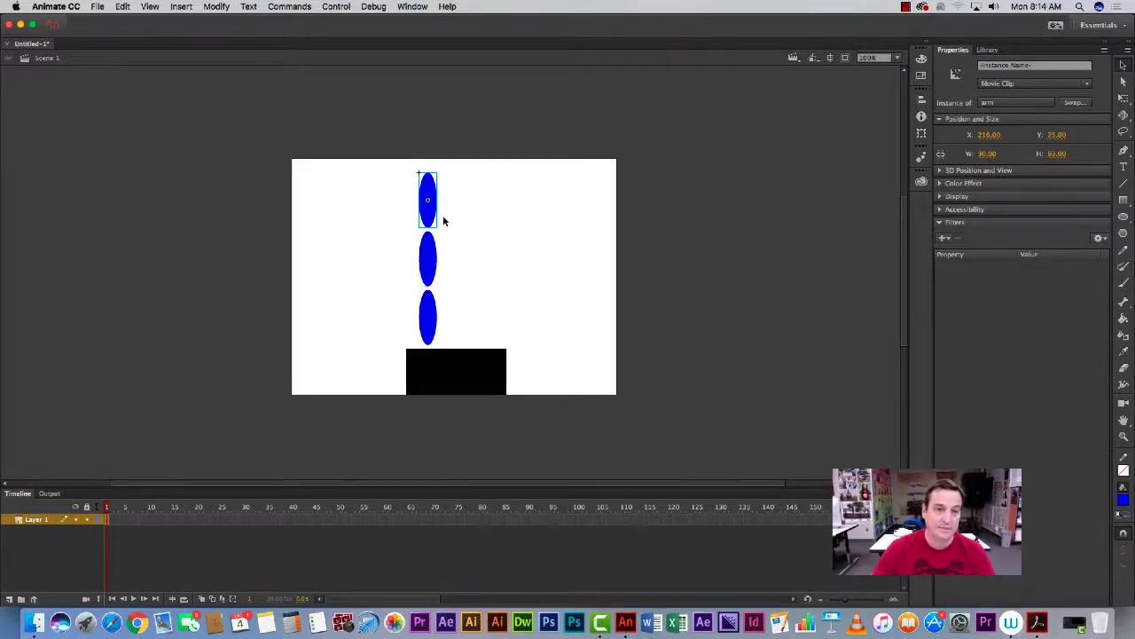
left_click(479, 247)
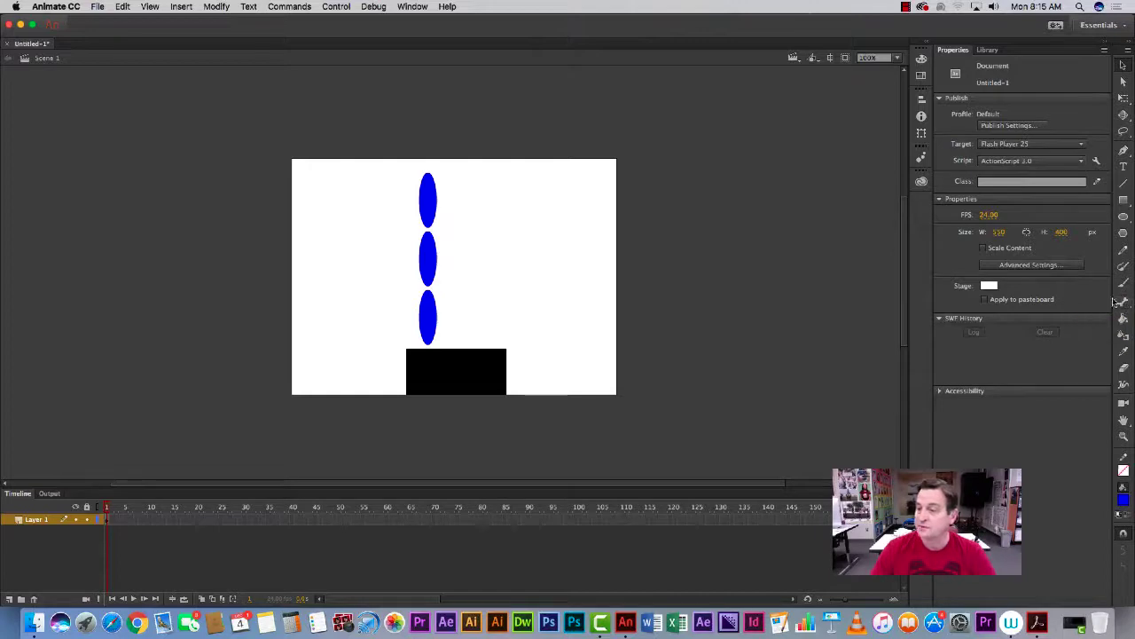
Link the base and the three arms from bottom to top into one armature with the Bone tool.
left_click(1123, 302)
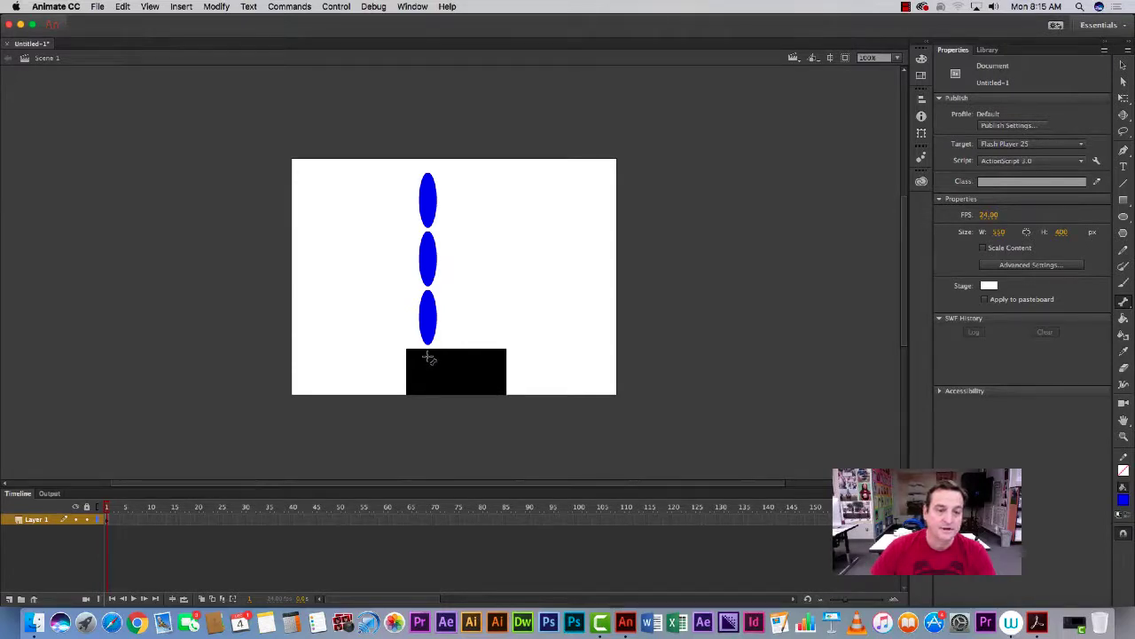
left_click_drag(429, 357, 428, 324)
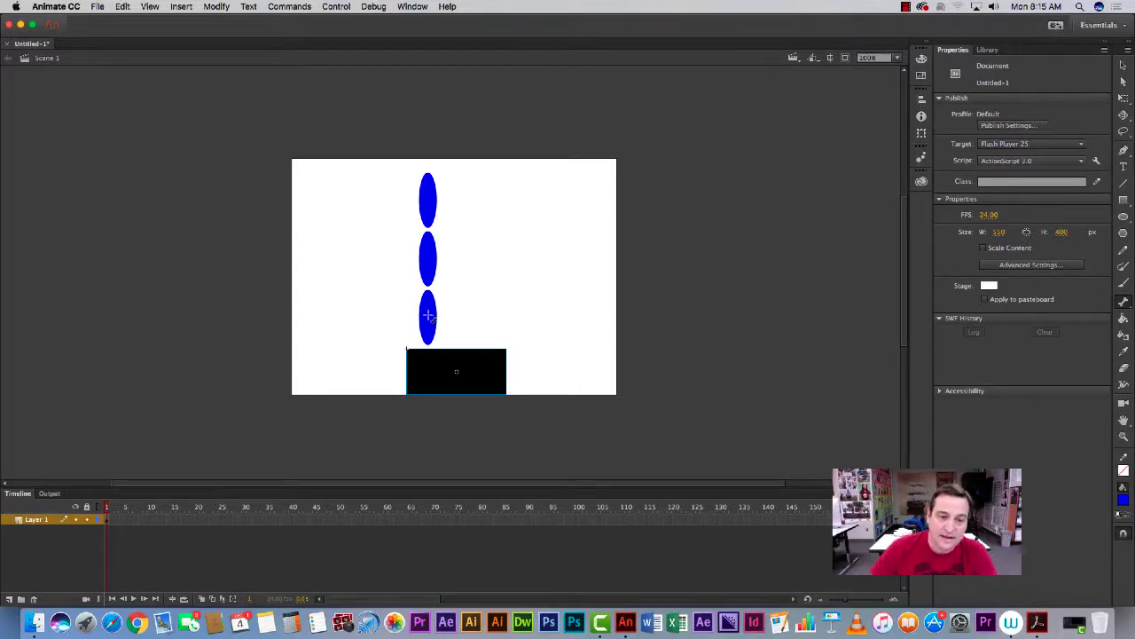
left_click_drag(429, 316, 428, 316)
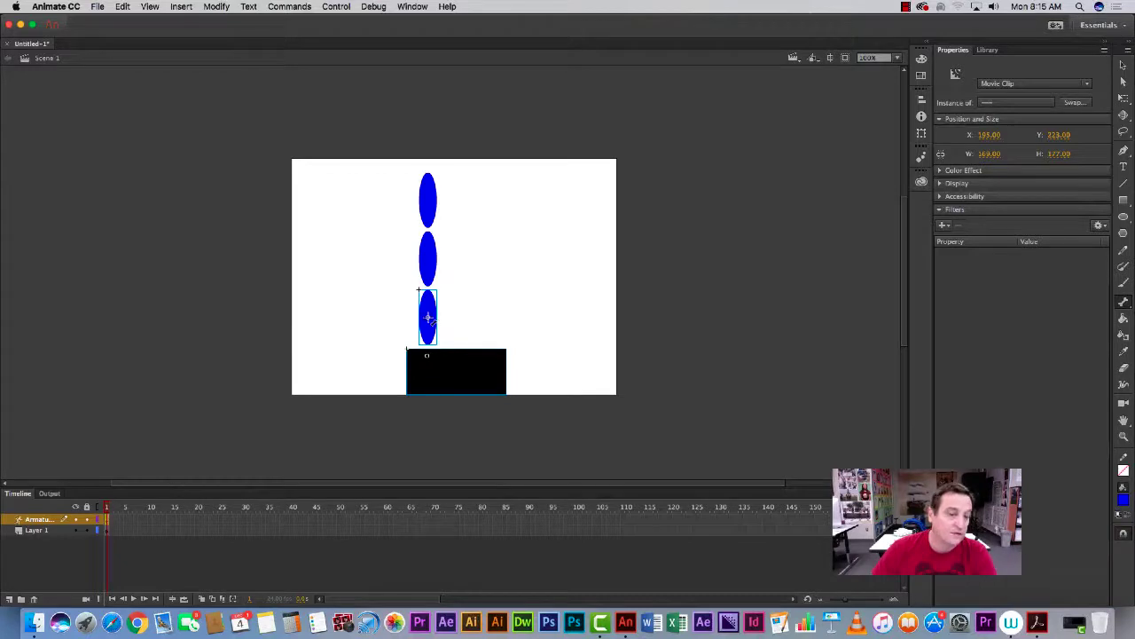
left_click_drag(428, 318, 428, 258)
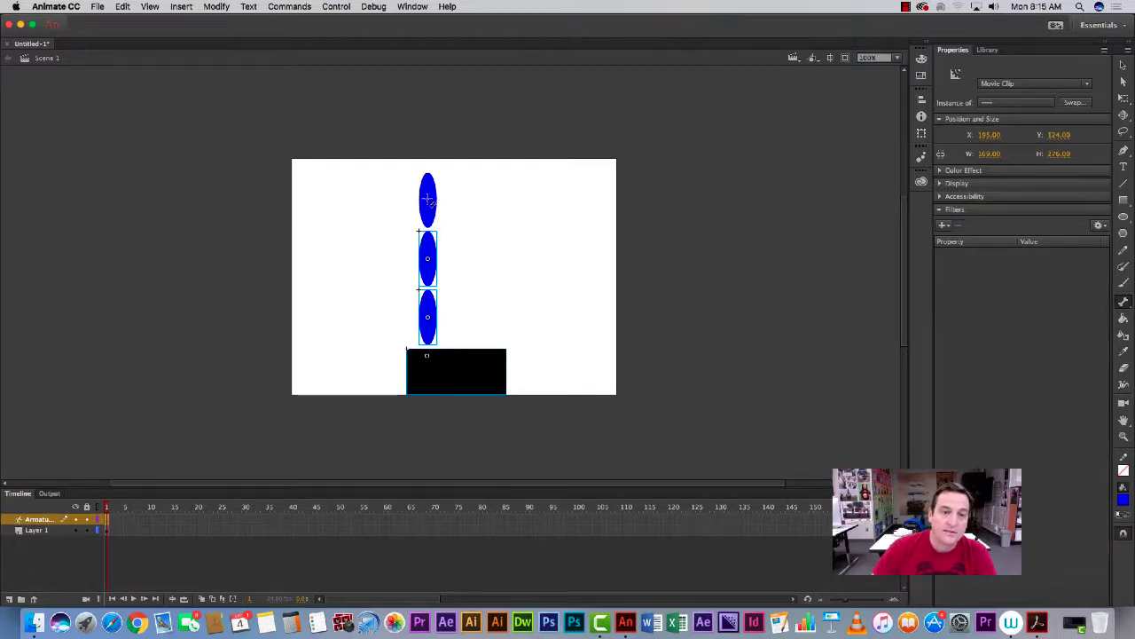
left_click_drag(429, 200, 429, 201)
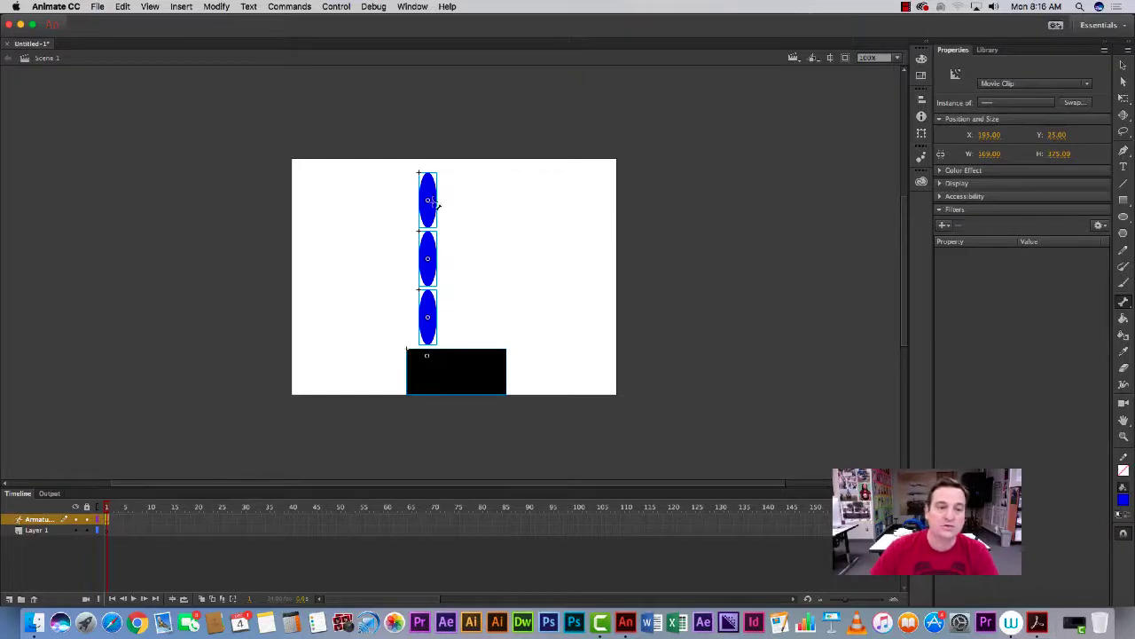
Test the armature by swinging the top and bottom arms, and leave the chain nearly upright with a slight lean left.
key("v")
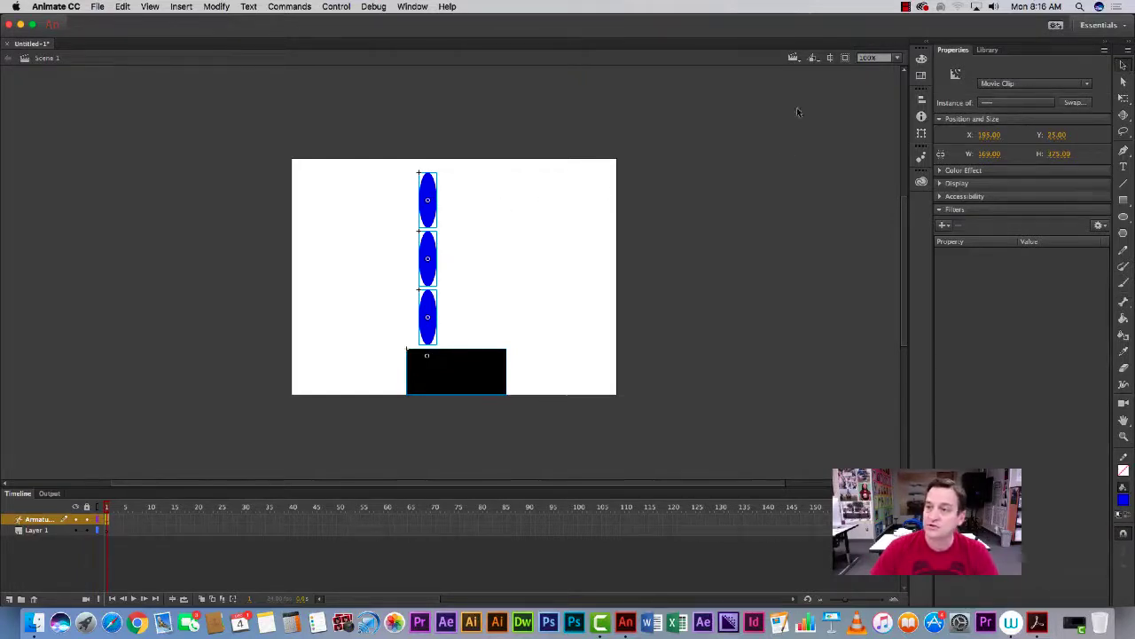
mouse_move(429, 177)
left_mouse_down()
mouse_move(332, 200)
mouse_move(381, 165)
mouse_move(452, 160)
mouse_move(386, 175)
mouse_move(550, 157)
mouse_move(346, 196)
mouse_move(481, 160)
mouse_move(352, 200)
mouse_move(390, 172)
mouse_move(489, 181)
mouse_move(358, 180)
mouse_move(459, 170)
mouse_move(421, 162)
mouse_move(436, 164)
left_mouse_up()
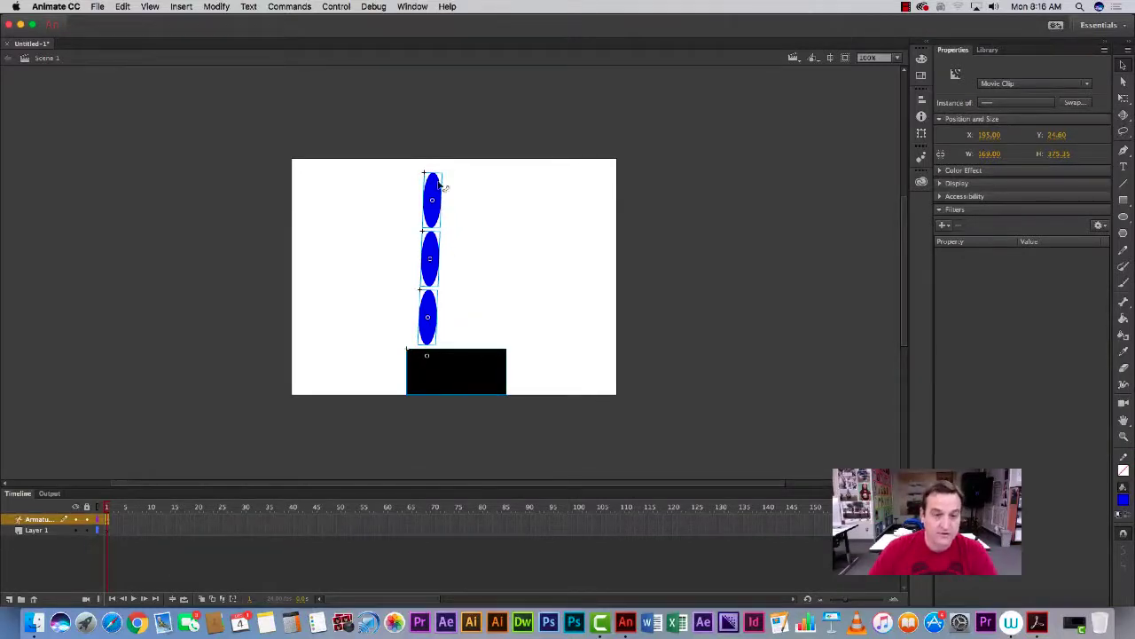
mouse_move(441, 187)
left_mouse_down()
mouse_move(393, 193)
mouse_move(431, 175)
left_mouse_up()
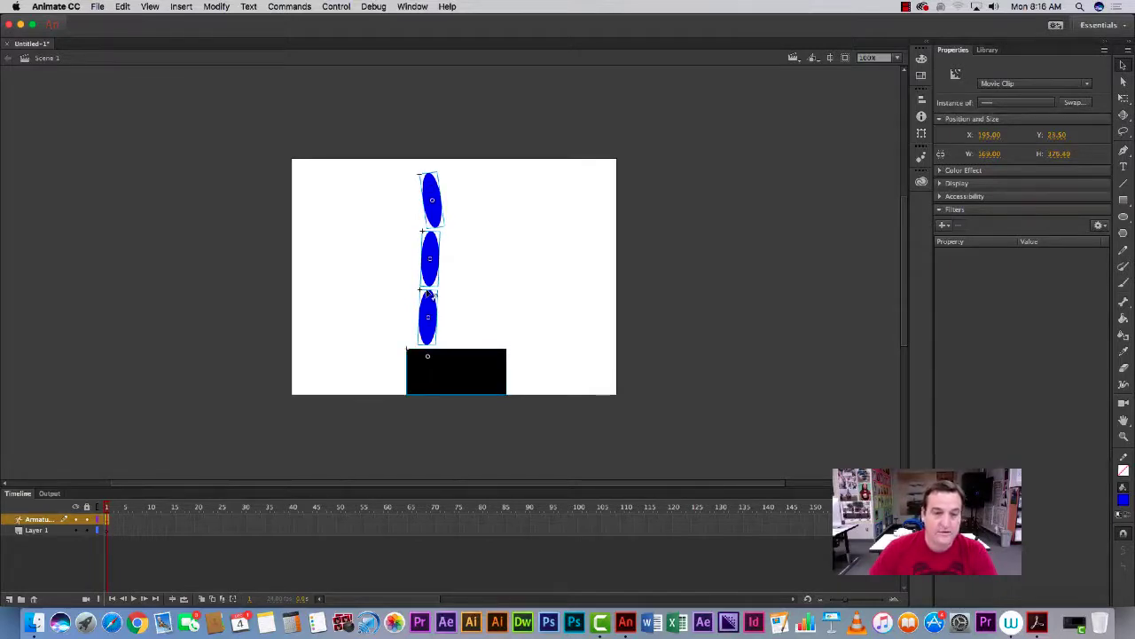
mouse_move(429, 293)
left_mouse_down()
mouse_move(415, 289)
mouse_move(431, 294)
mouse_move(415, 306)
mouse_move(428, 300)
left_mouse_up()
left_click_drag(427, 303, 427, 303)
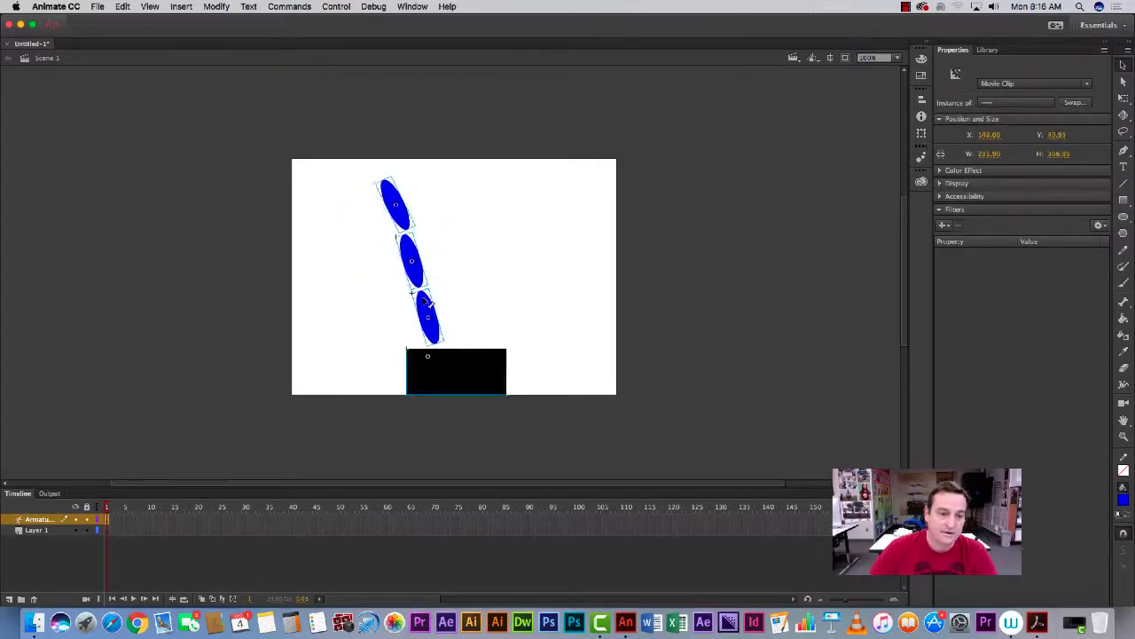
left_click_drag(396, 204, 417, 176)
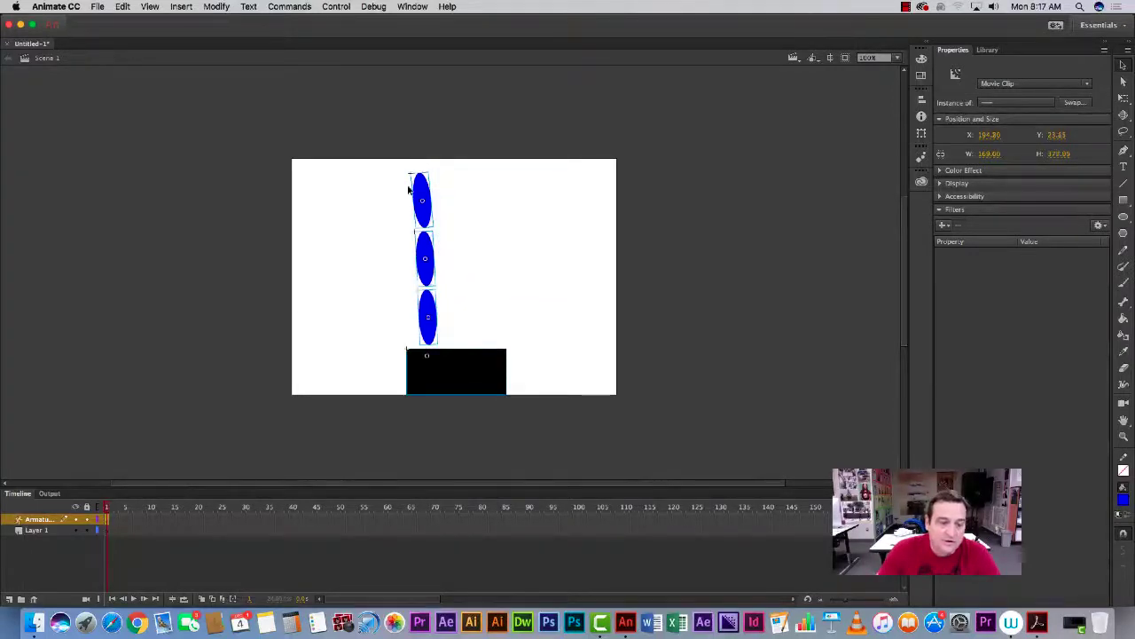
Extend the armature layer to frame 25 and scrub the playhead back to frame 1.
left_click(224, 520)
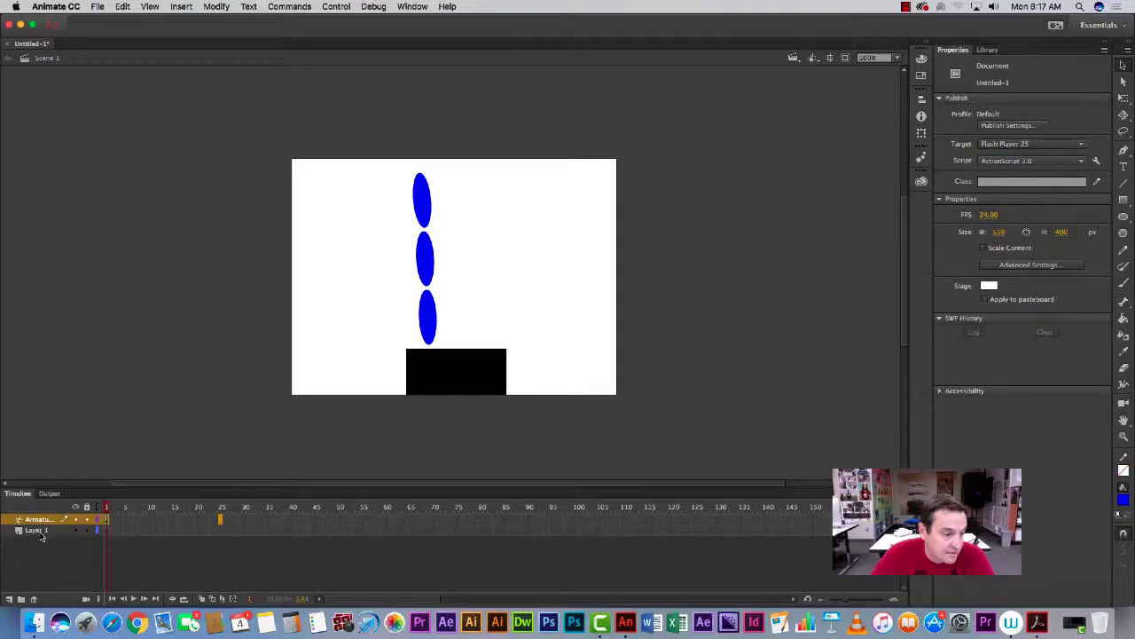
left_click(224, 524)
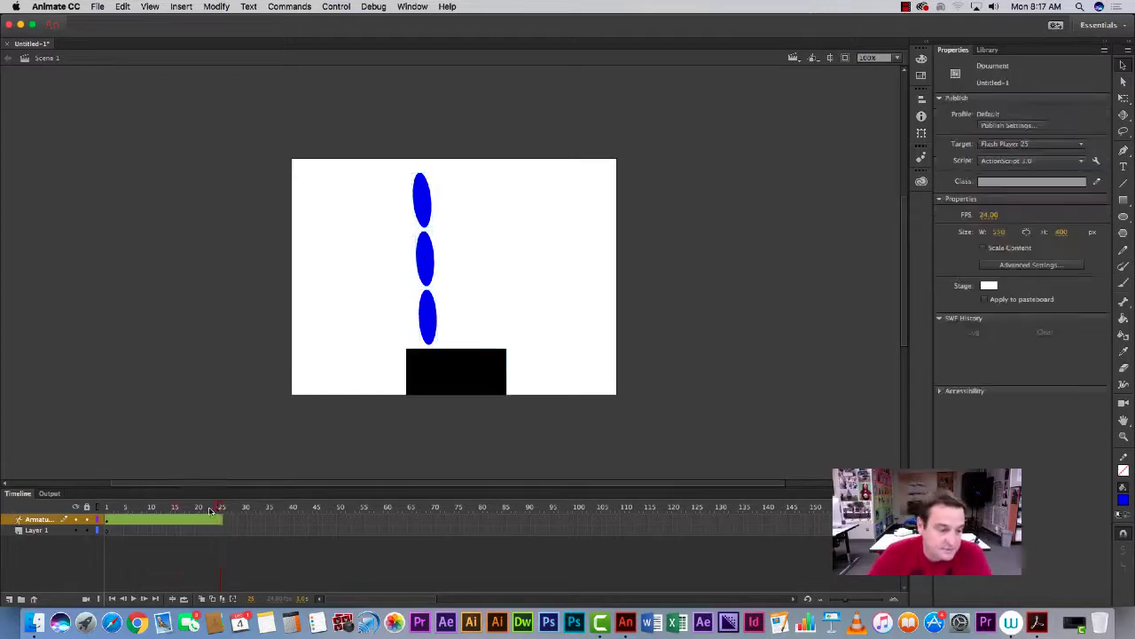
left_click(128, 519)
left_click_drag(200, 512, 104, 519)
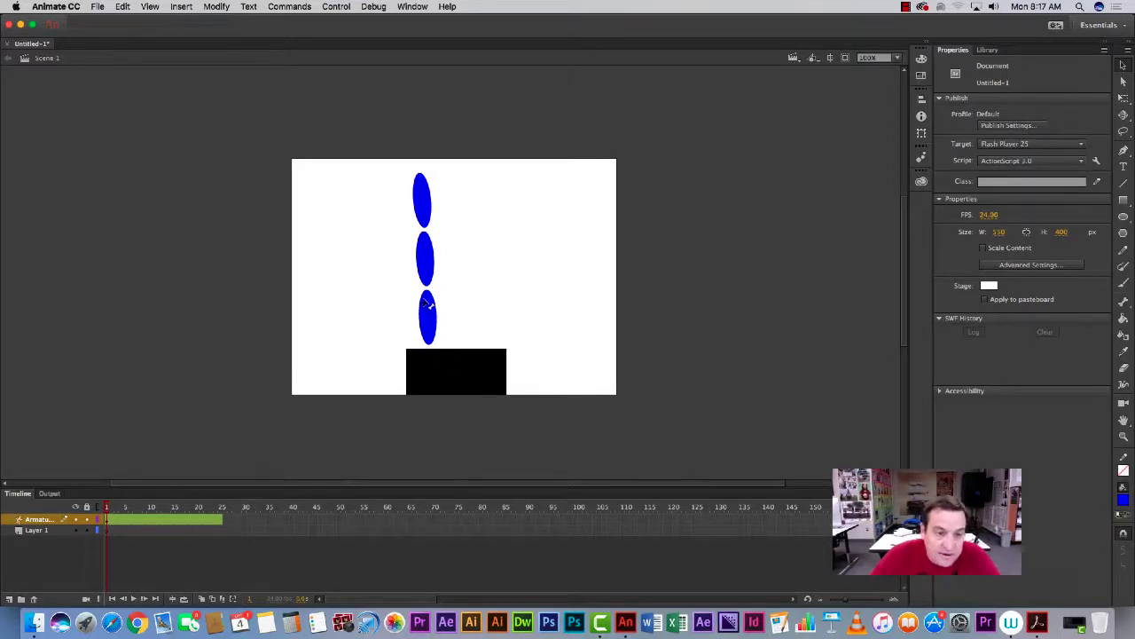
Pose the armature at frame 1 with the arms bent over to the left and the outermost arm hanging down beside the base.
left_click_drag(428, 303, 402, 314)
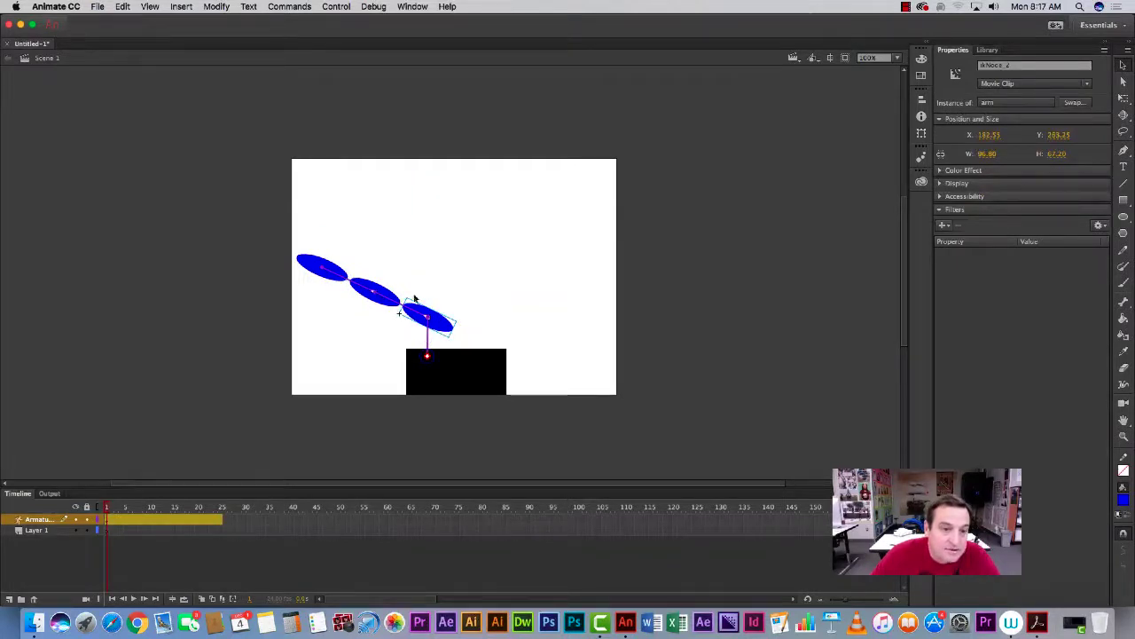
left_click_drag(361, 295, 346, 389)
mouse_move(488, 376)
left_mouse_down()
mouse_move(497, 390)
mouse_move(492, 365)
left_mouse_up()
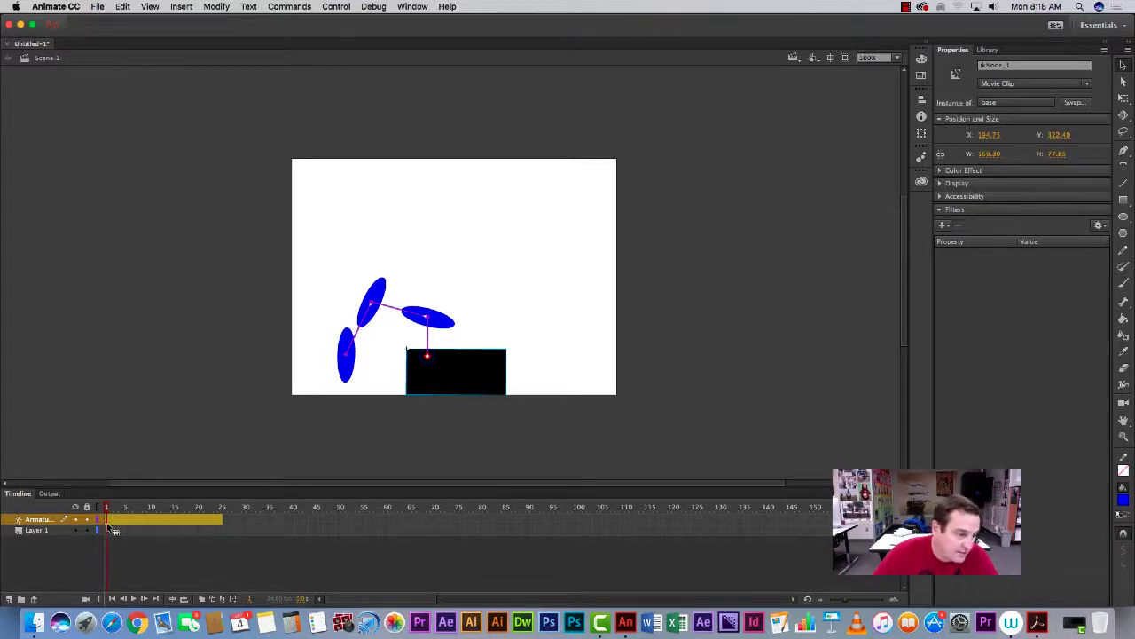
Pose the armature at frame 5 with the three arms stretched out up and to the left, keeping the base level.
left_click(106, 507)
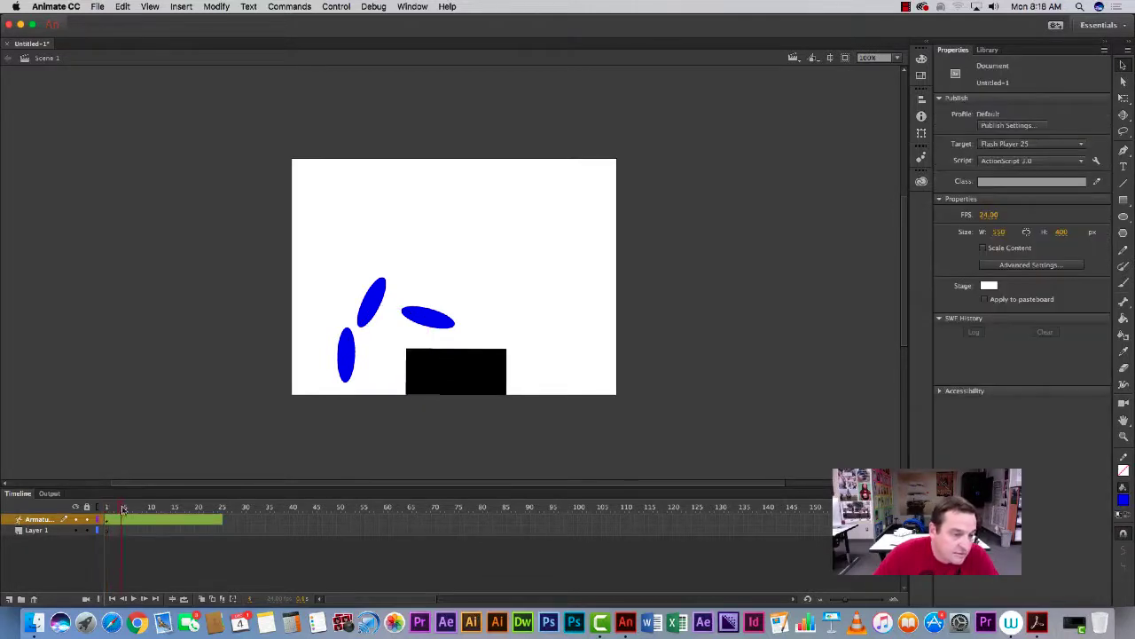
left_click_drag(131, 505, 151, 507)
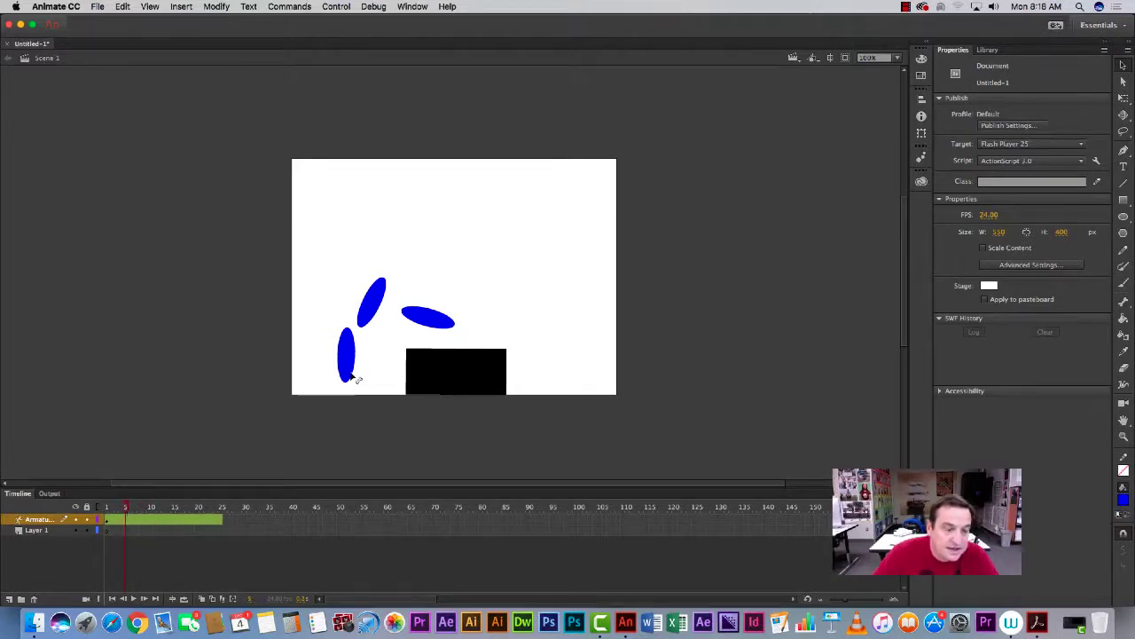
left_click_drag(351, 371, 313, 260)
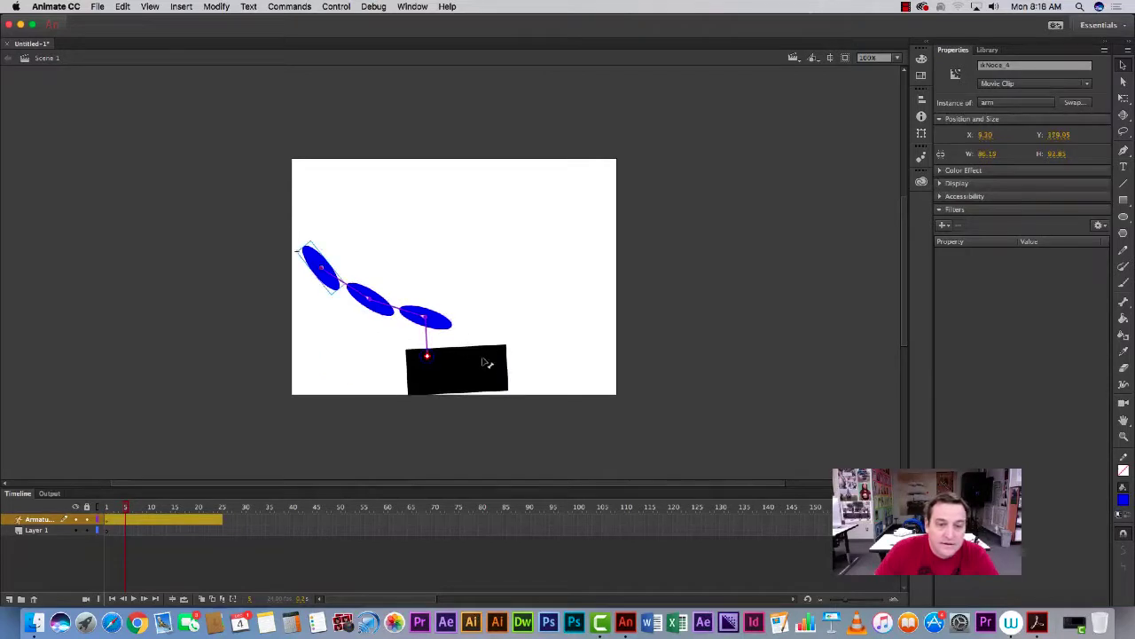
left_click_drag(482, 363, 490, 369)
left_click(127, 530)
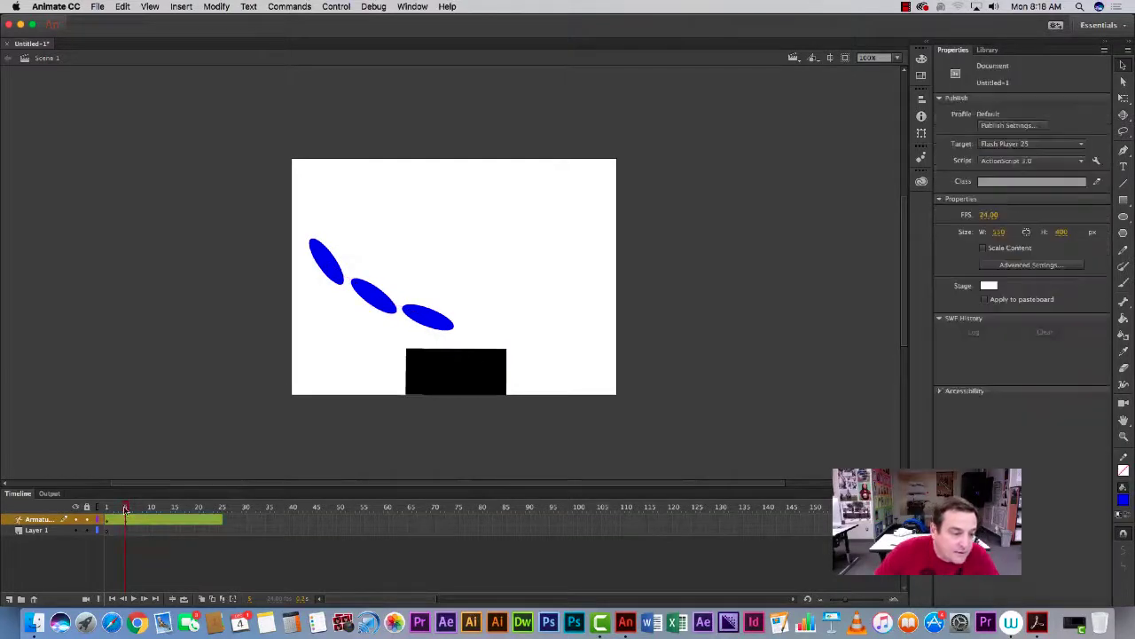
Pose the armature at frame 10 with the arms nearly upright above the level base and the top arm tilted slightly left.
left_click(151, 508)
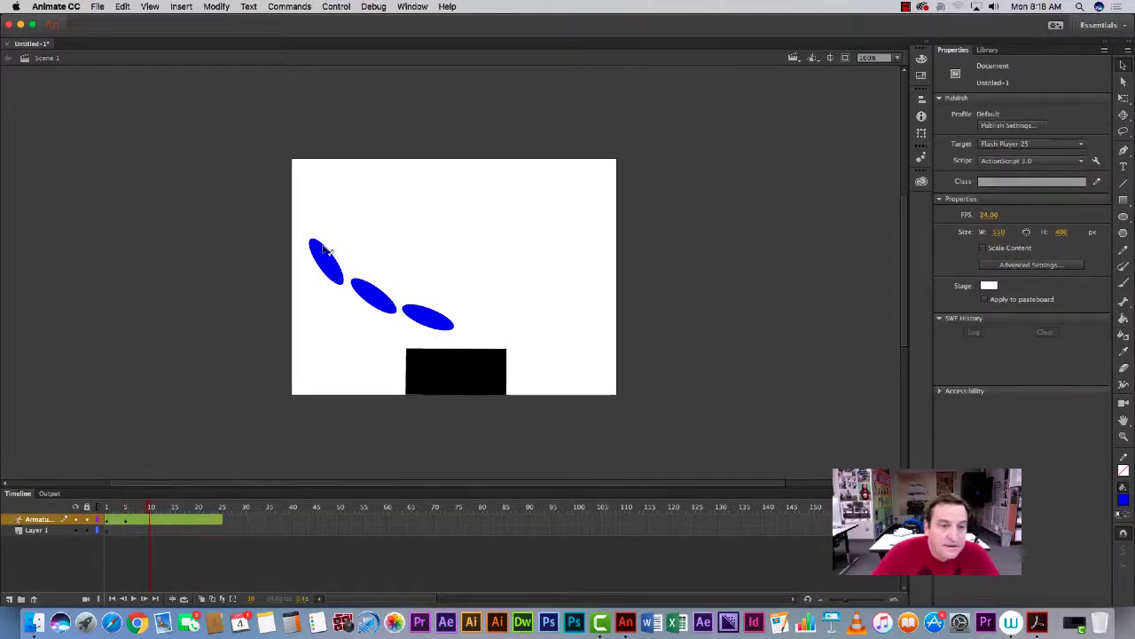
left_click_drag(326, 250, 451, 175)
left_click_drag(495, 364, 496, 359)
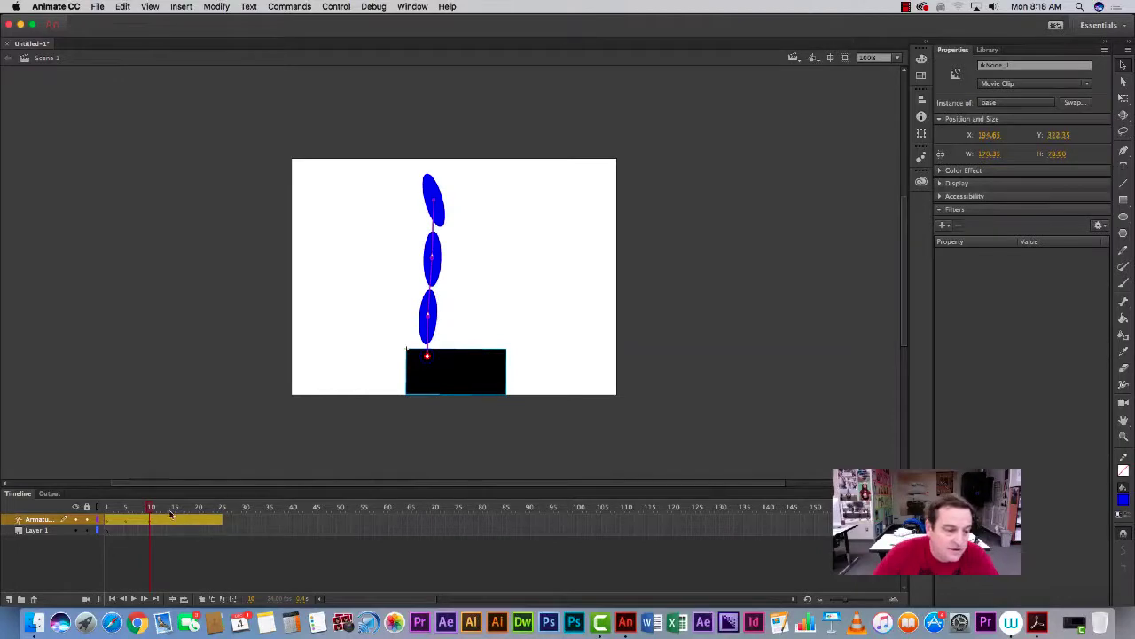
Pose the armature bent over to the right at frame 16 and curving up to the left at frame 21.
left_click_drag(150, 513, 176, 507)
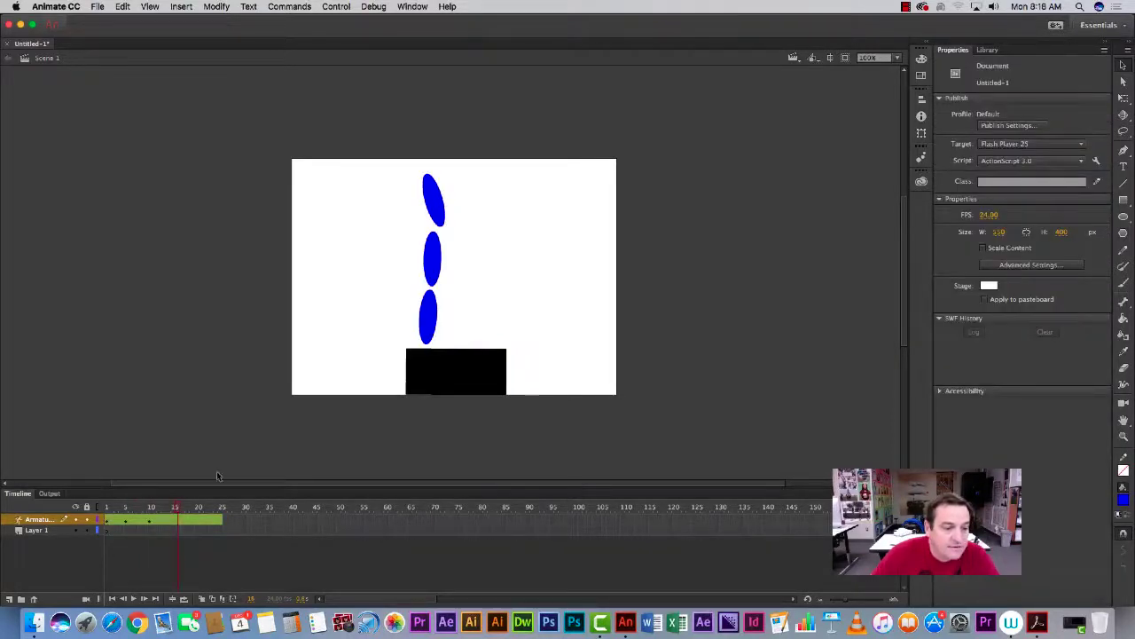
left_click_drag(428, 184, 507, 363)
left_click_drag(184, 515, 204, 512)
left_click_drag(504, 315, 377, 195)
left_click_drag(504, 364, 477, 396)
Pose the armature at frame 25 with the arms bent down to the left beside the level base.
left_click_drag(206, 505, 219, 505)
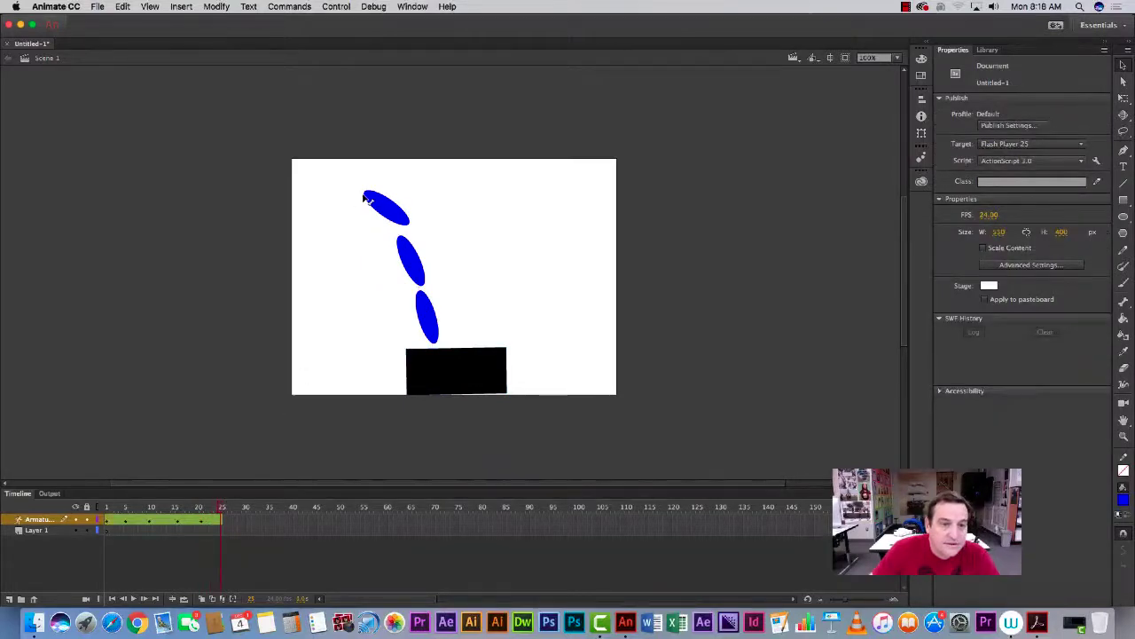
left_click_drag(365, 196, 344, 395)
left_click_drag(505, 360, 505, 387)
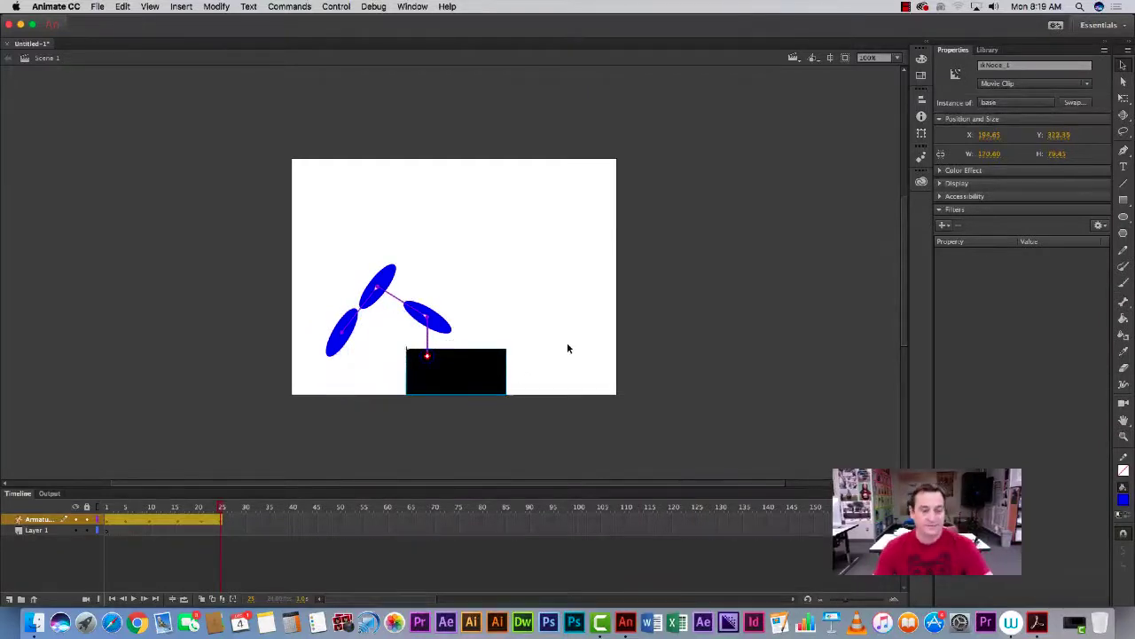
Play the armature animation on the timeline, test the movie in a preview window, and close the preview.
key("Return")
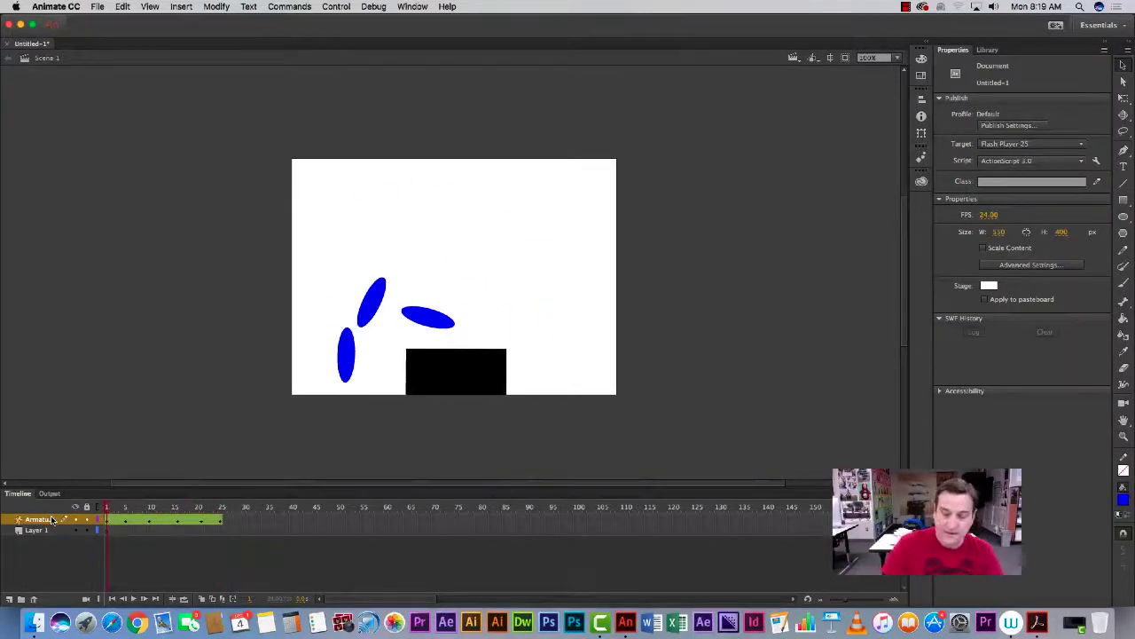
key("super+Return")
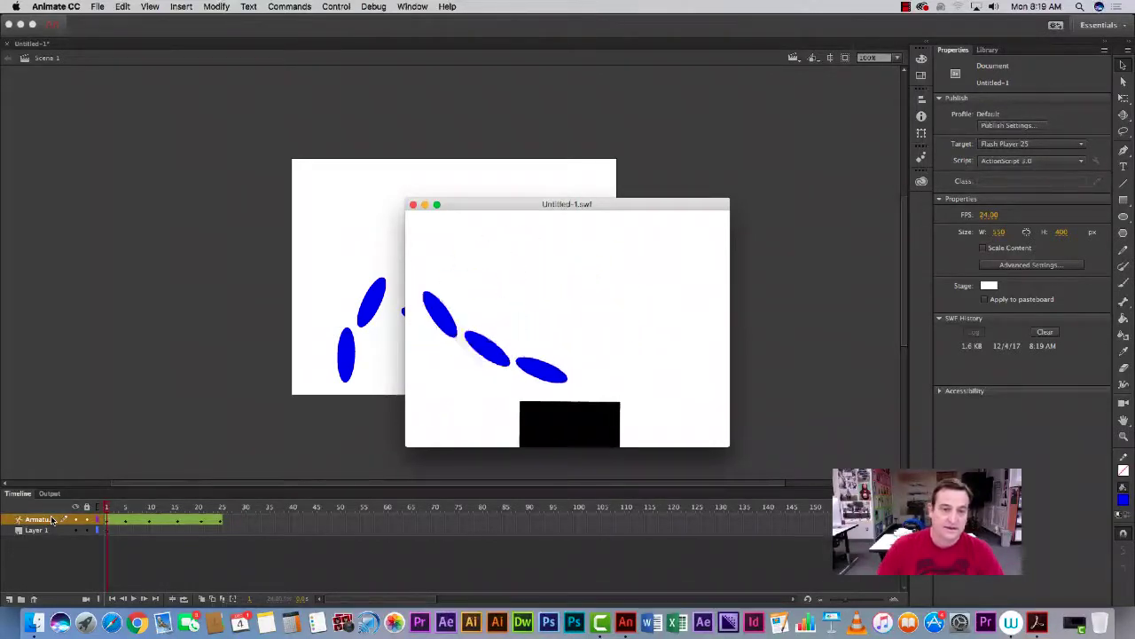
left_click(412, 204)
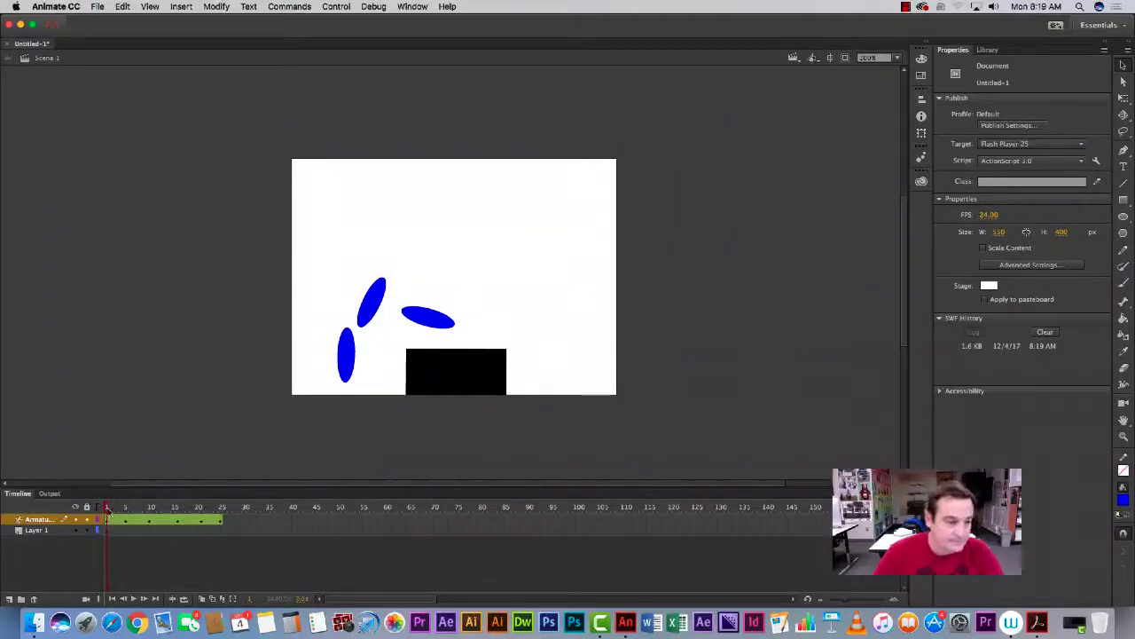
mouse_move(106, 512)
left_mouse_down()
mouse_move(177, 513)
mouse_move(87, 511)
left_mouse_up()
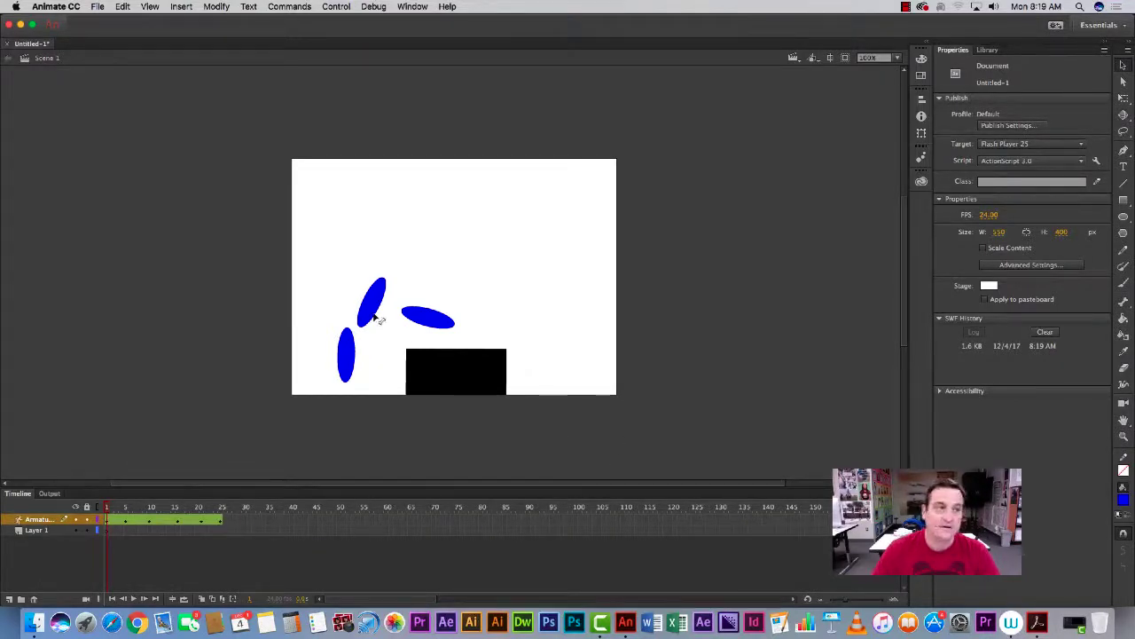
Save the file as an Animate document named bonesFL in the Documents folder.
left_click(97, 7)
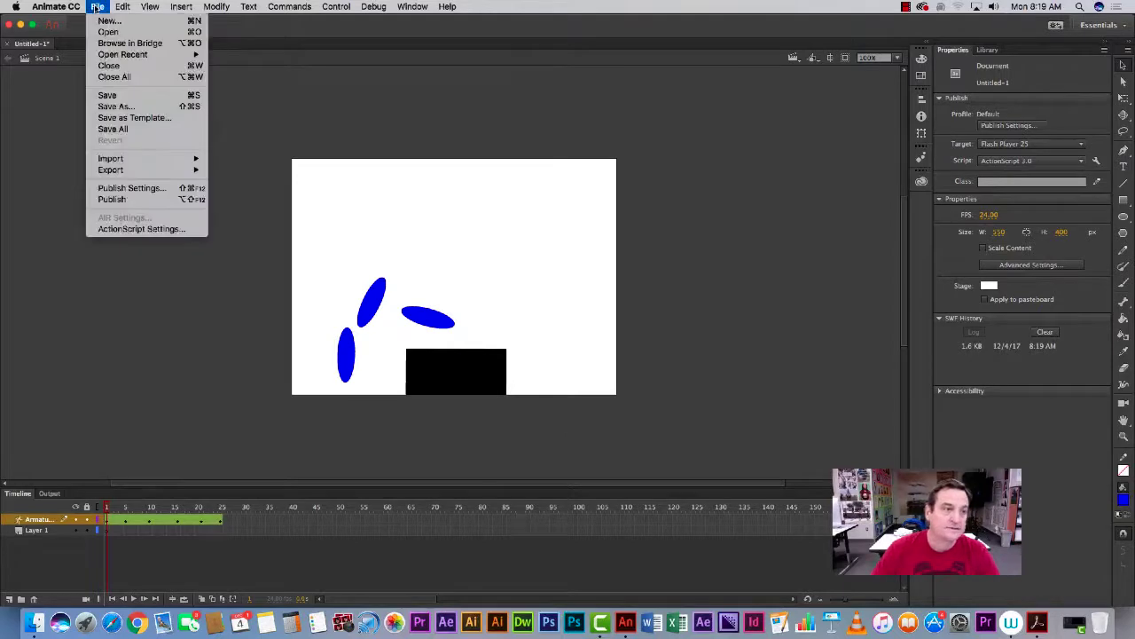
left_click(113, 107)
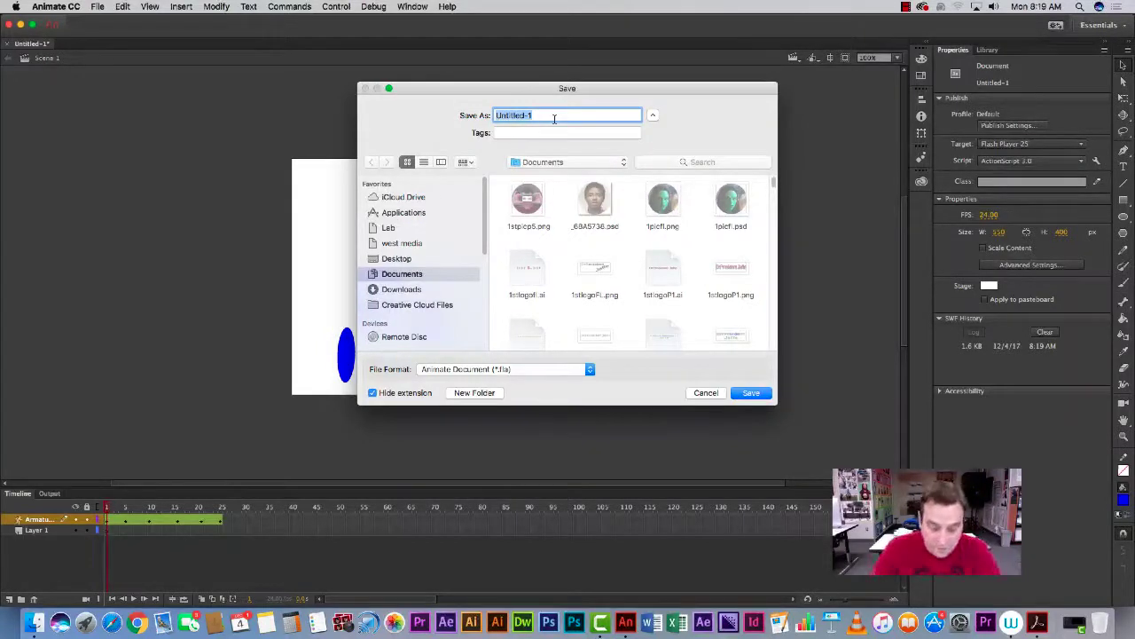
type("l")
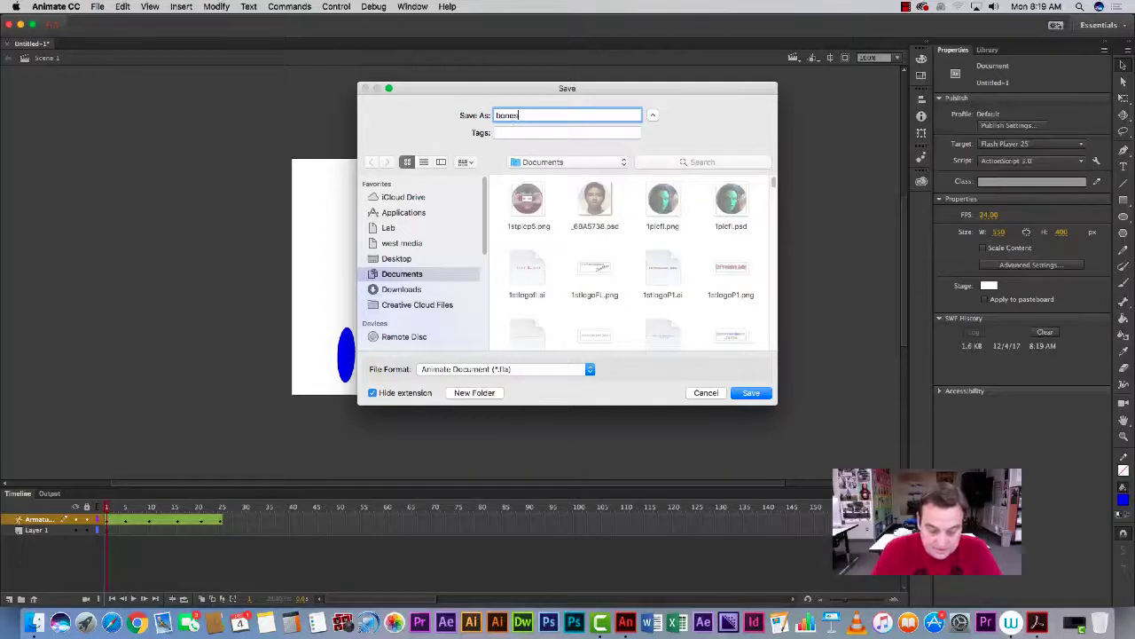
left_click(766, 395)
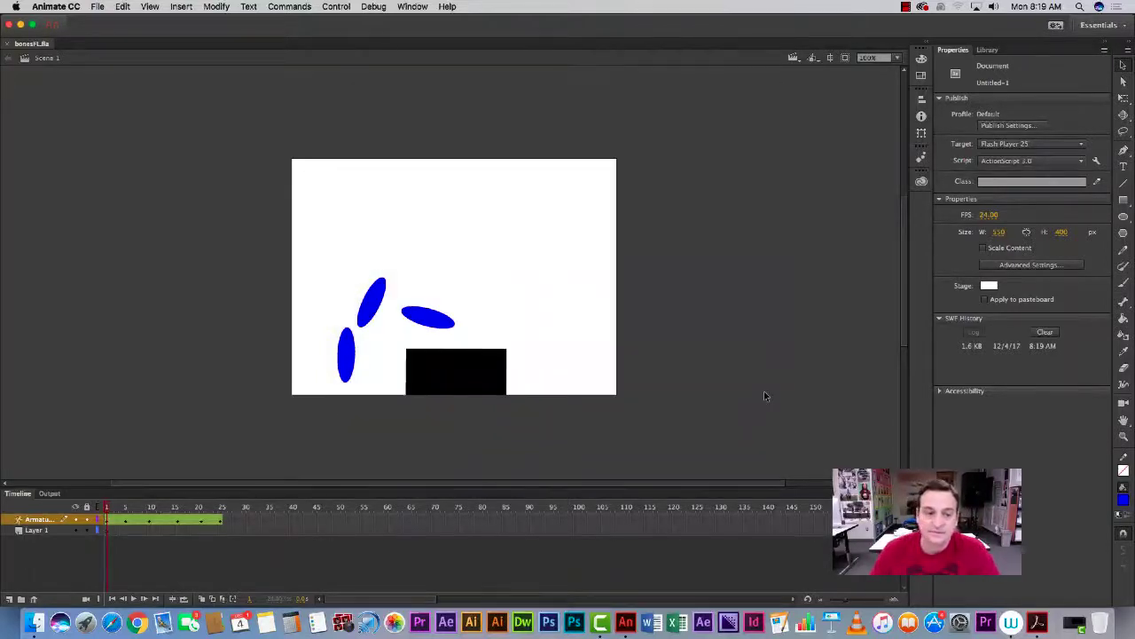
Export the animation as an animated GIF named bonesFL to the Documents folder, and close the movie preview.
left_click(96, 7)
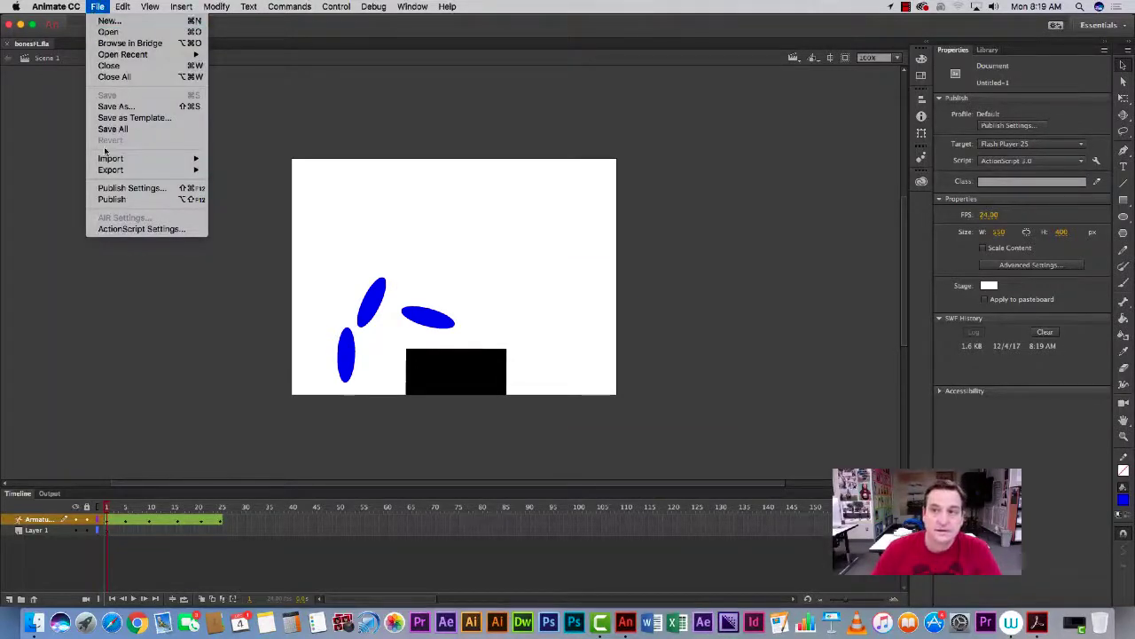
mouse_move(149, 171)
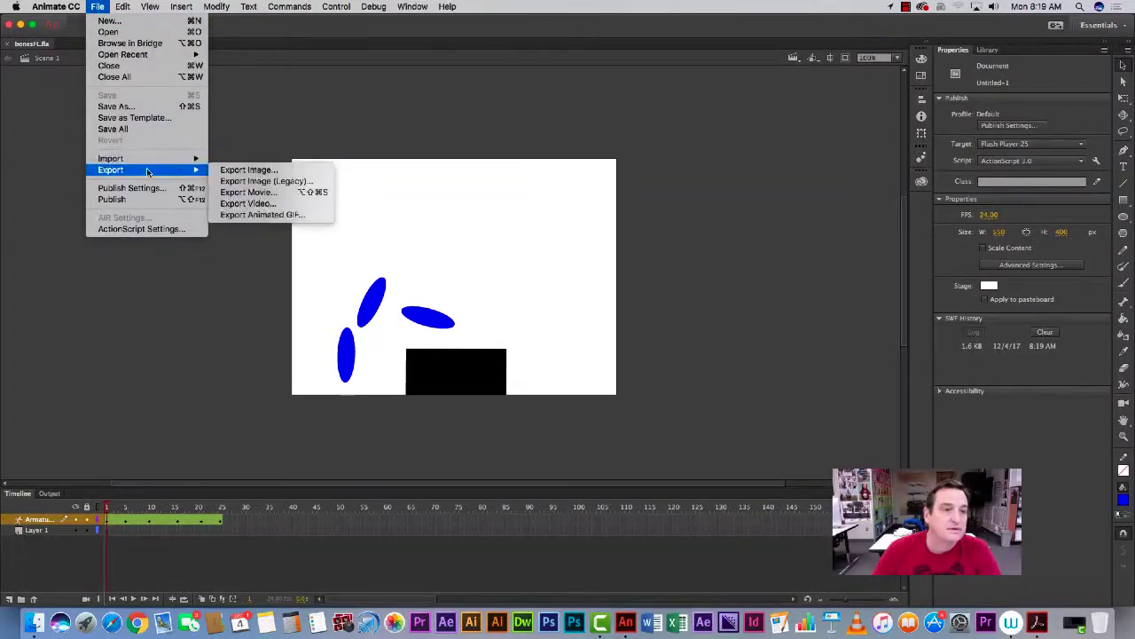
left_click(246, 218)
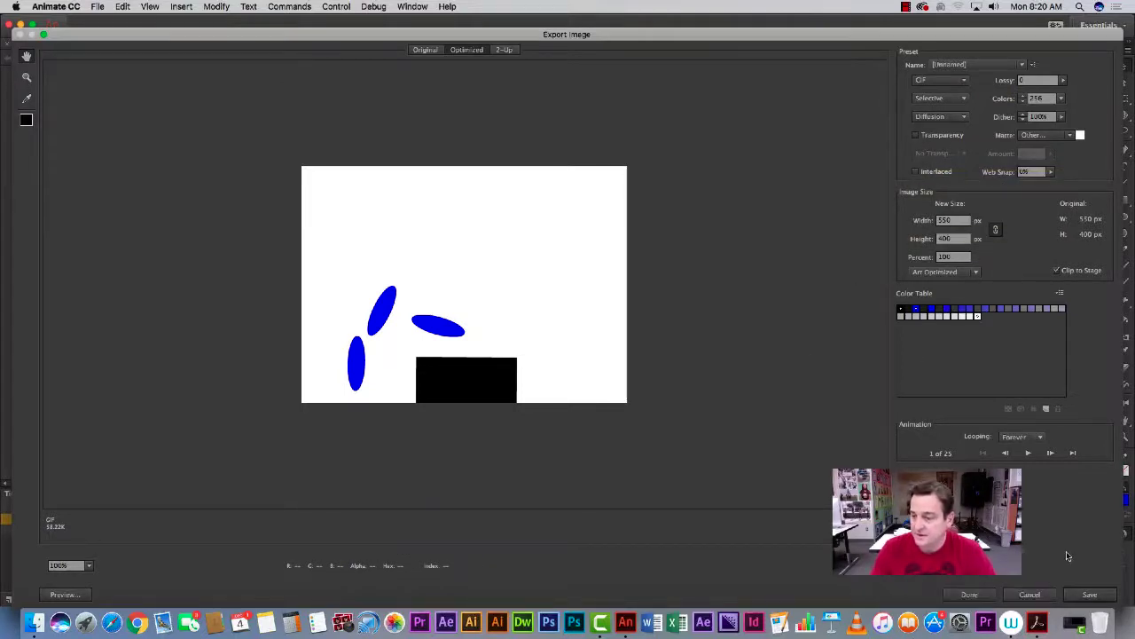
left_click(1091, 593)
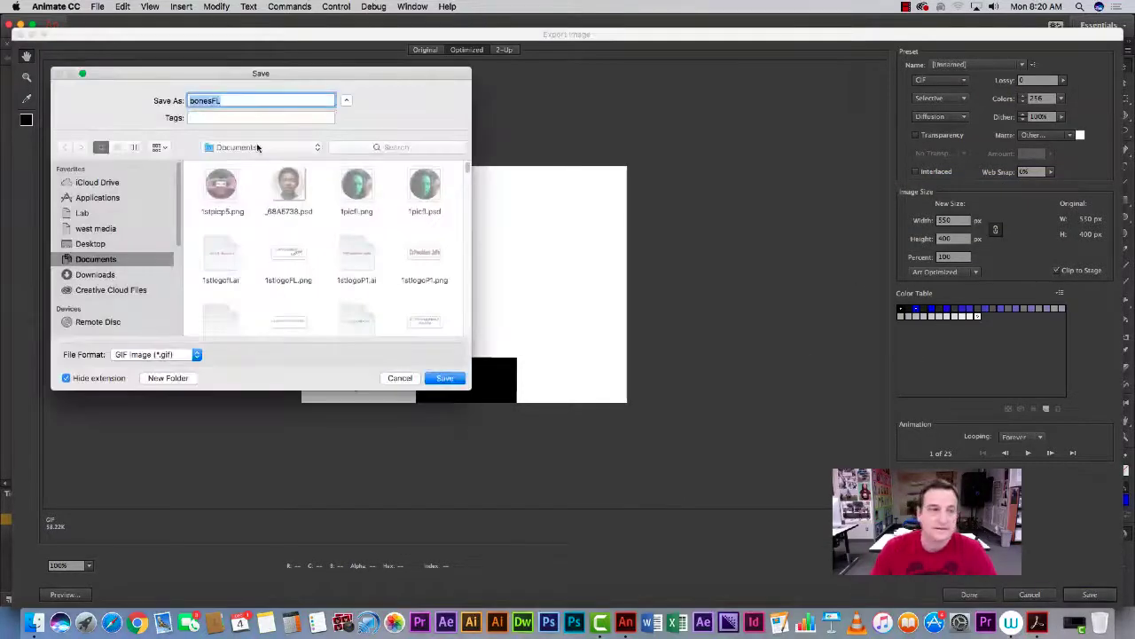
left_click(435, 380)
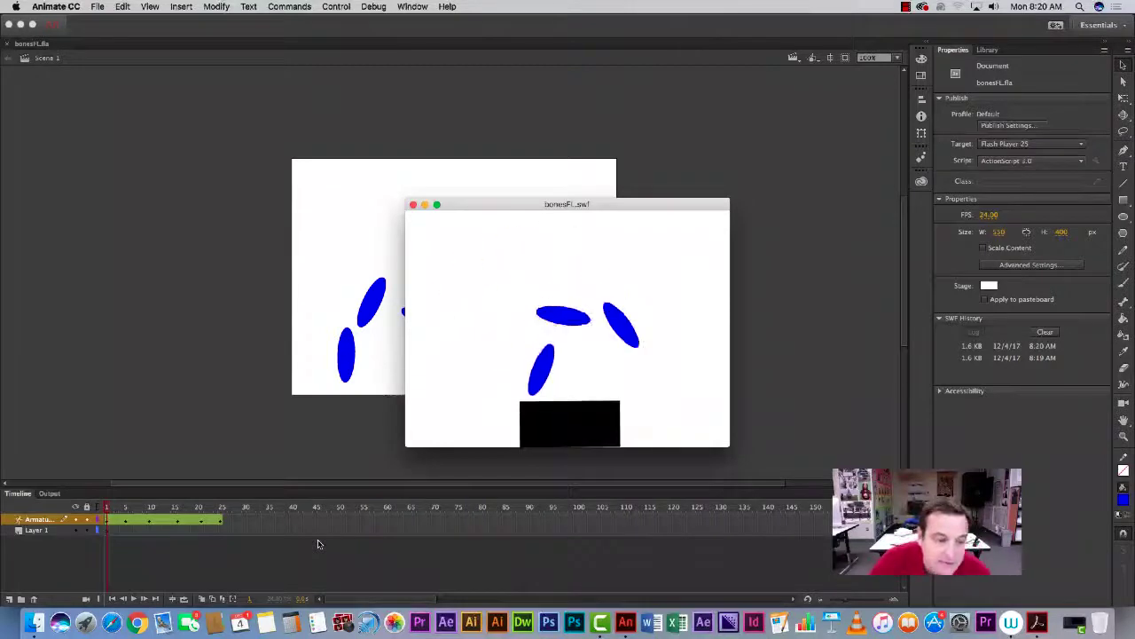
left_click(412, 205)
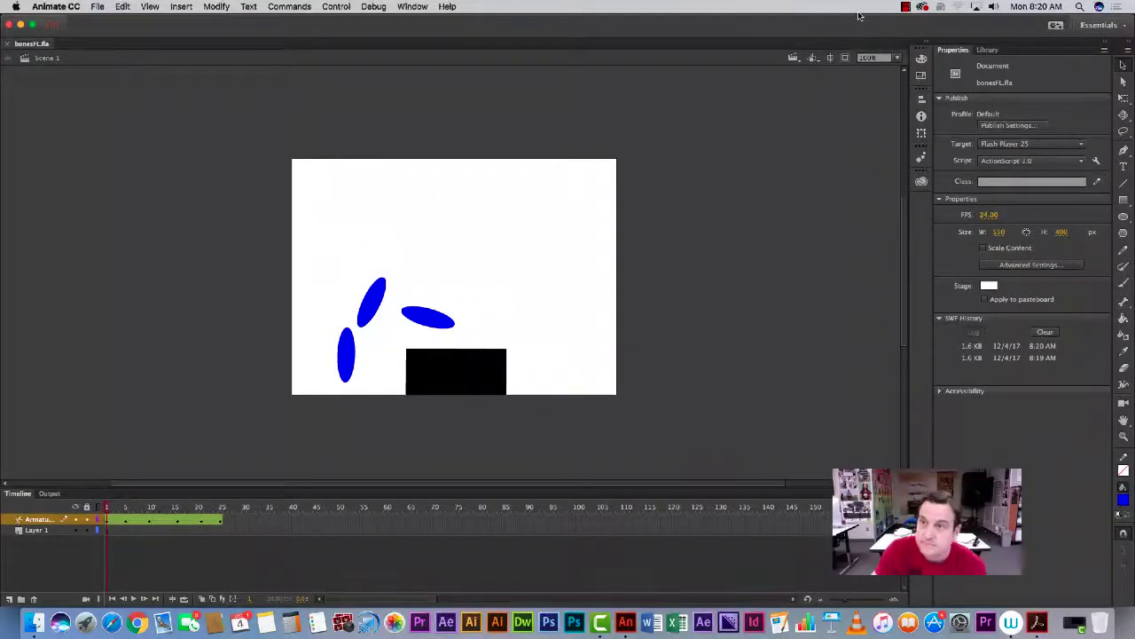